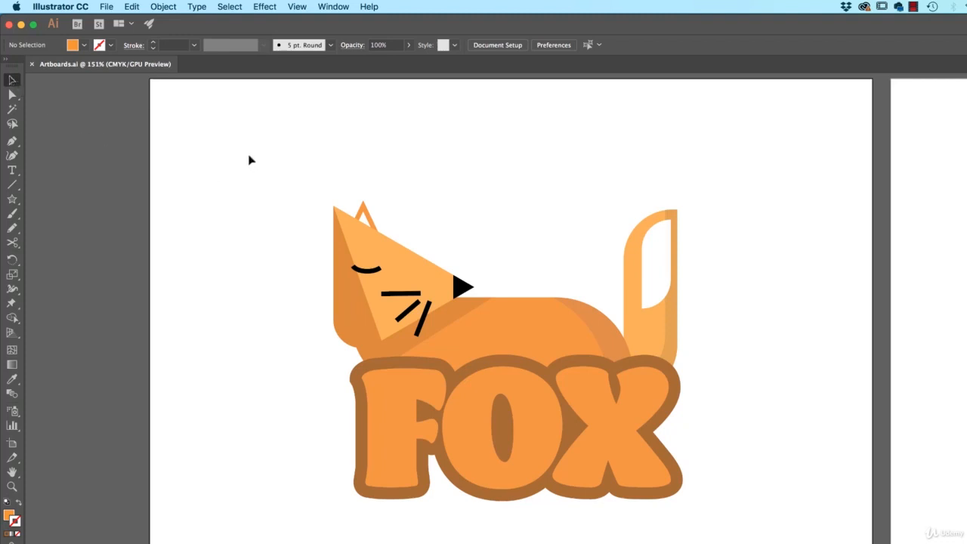
- Try to resize the Fox-Orange artboard freehand around the selected fox artwork, and undo the resizing
{"action": "left_click_drag", "start_coordinate": [250, 156], "coordinate": [758, 535]}
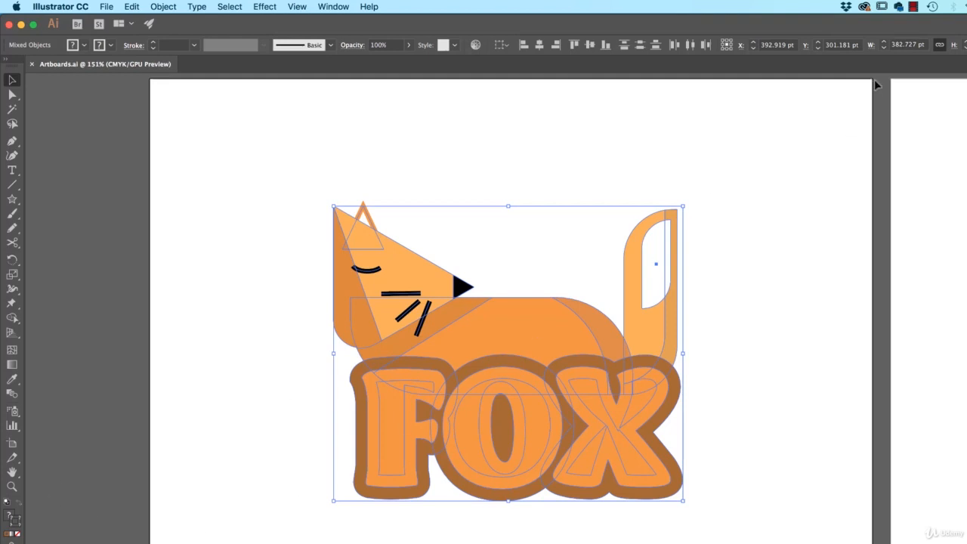
{"action": "left_click", "coordinate": [12, 443]}
{"action": "left_click_drag", "start_coordinate": [872, 80], "coordinate": [678, 210]}
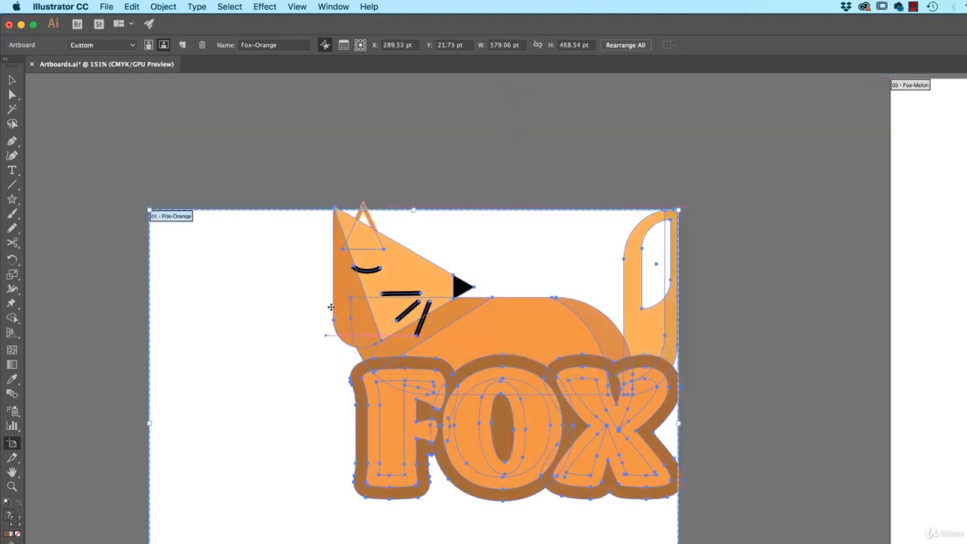
{"action": "left_click_drag", "start_coordinate": [417, 212], "coordinate": [417, 202]}
{"action": "key", "text": "super+z"}
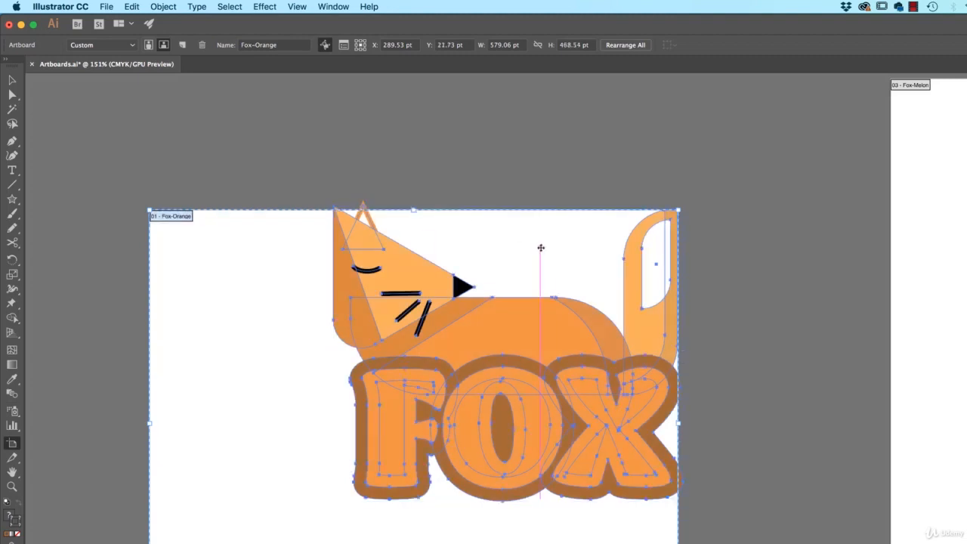
{"action": "key", "text": "super+z"}
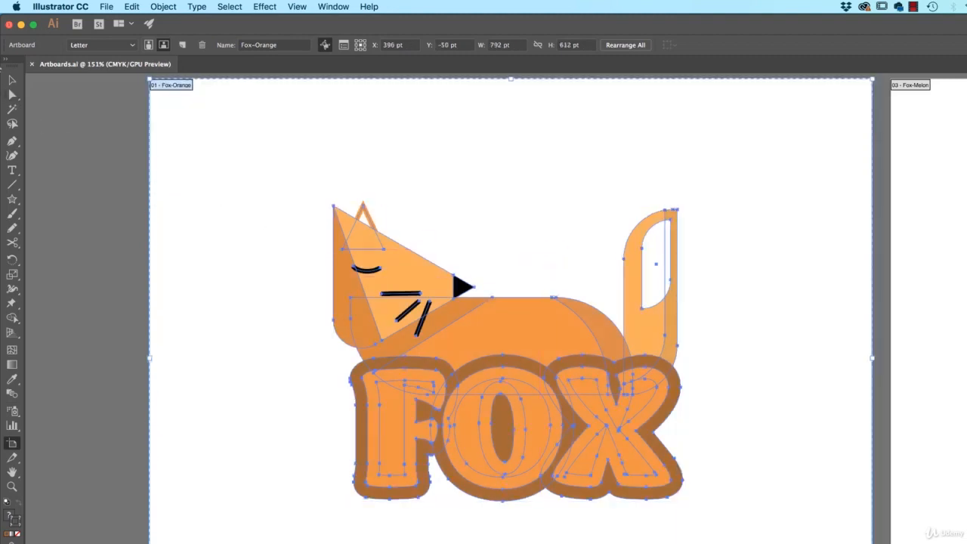
- Try the Fit to Selected Art preset on the Fox-Orange artboard, undo it and deselect the artwork
{"action": "left_click", "coordinate": [12, 79]}
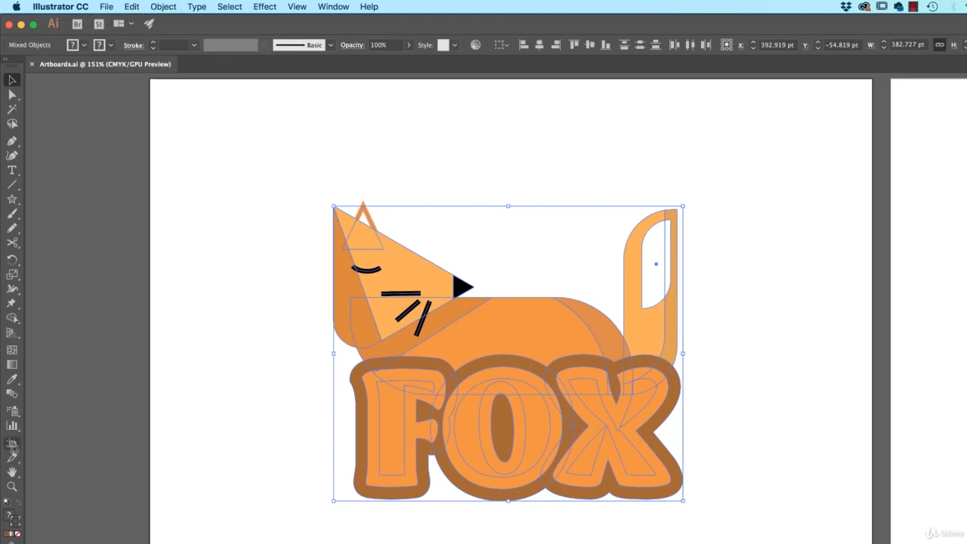
{"action": "left_click", "coordinate": [12, 444]}
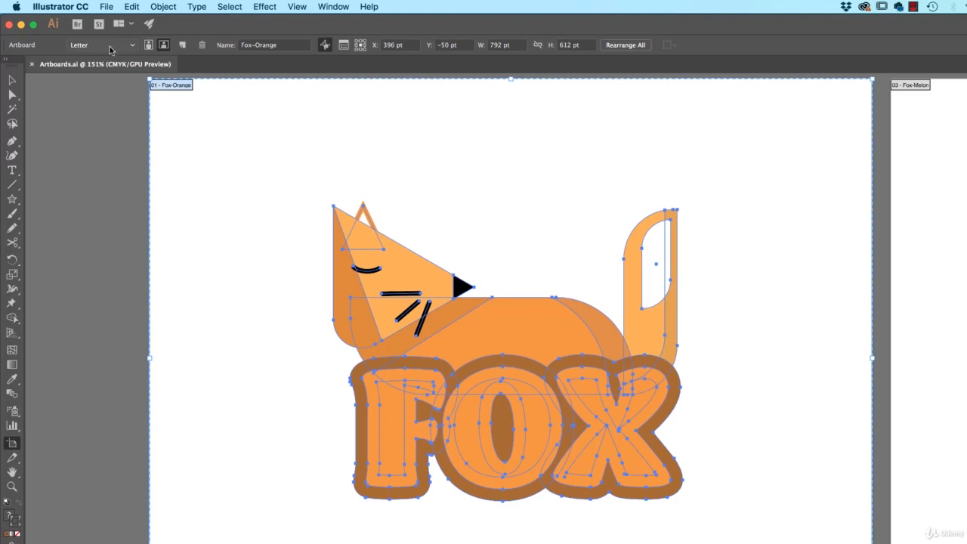
{"action": "left_click", "coordinate": [110, 46]}
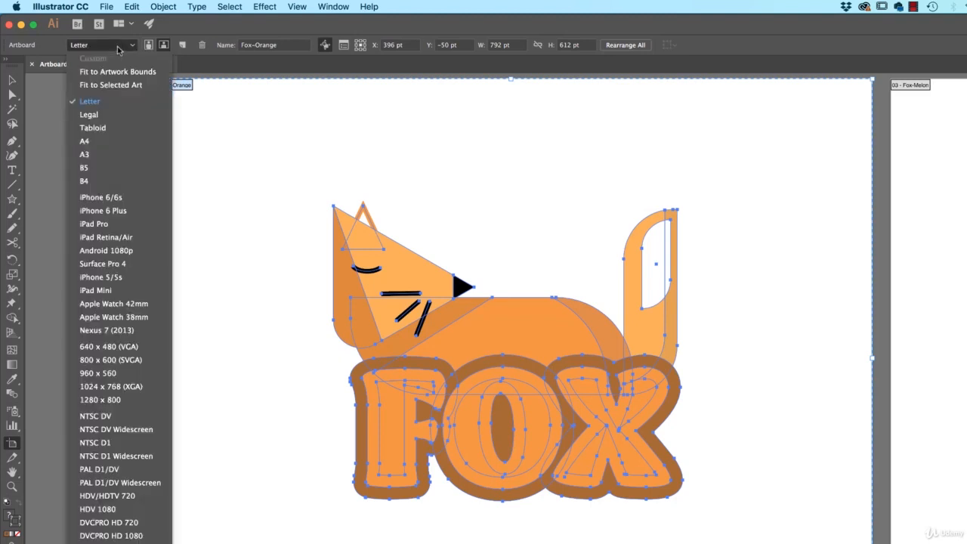
{"action": "left_click", "coordinate": [95, 85]}
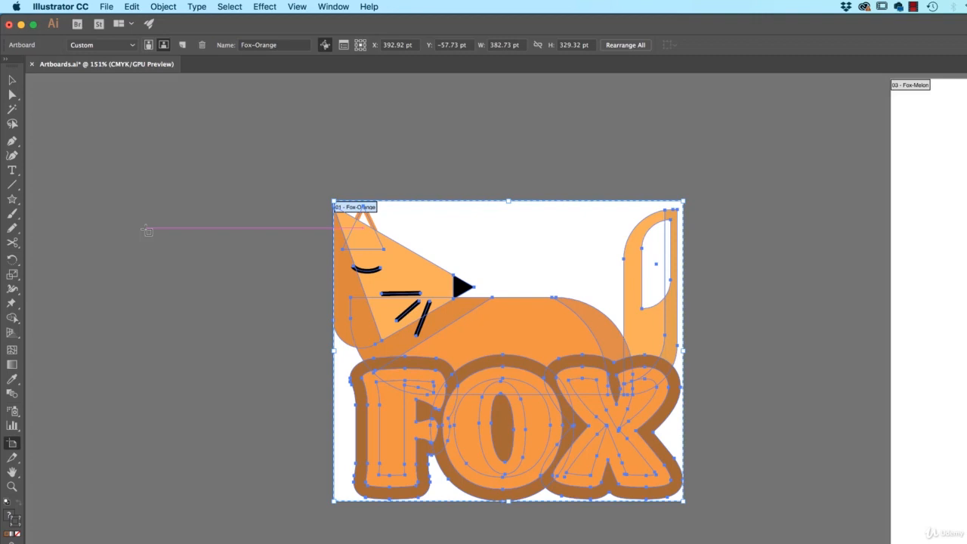
{"action": "key", "text": "super+z"}
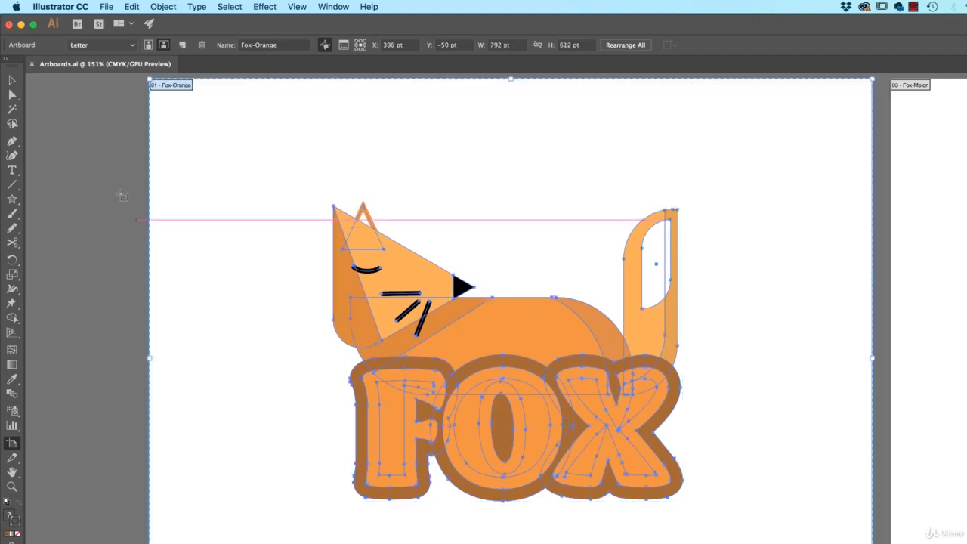
{"action": "left_click", "coordinate": [13, 79]}
{"action": "left_click", "coordinate": [254, 176]}
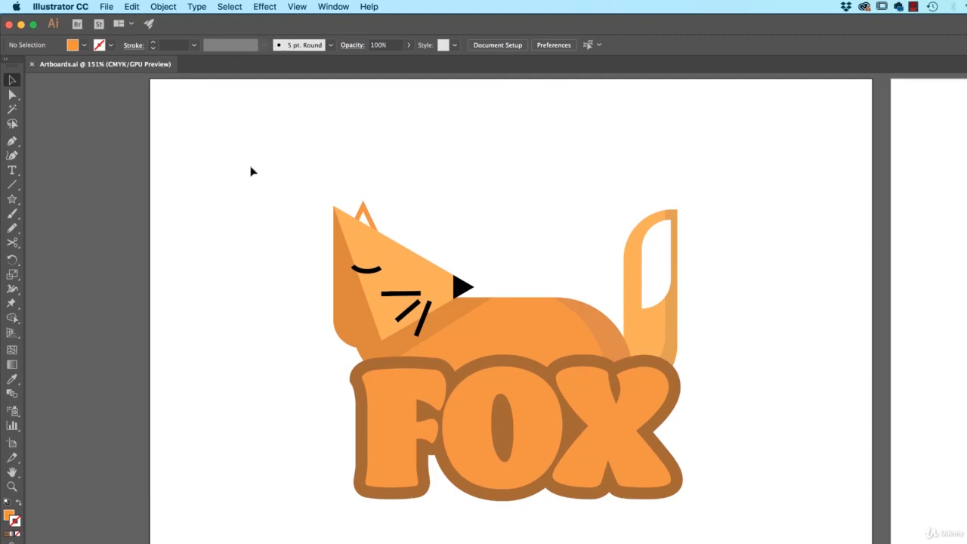
- Show the list of the document's artboards and place it in the empty space beside the green fox artboard
{"action": "key", "text": "super+minus"}
{"action": "key", "text": "super+minus"}
{"action": "key", "text": "super+minus"}
{"action": "scroll", "coordinate": [420, 177], "scroll_direction": "right", "scroll_amount": 5}
{"action": "scroll", "coordinate": [420, 177], "scroll_direction": "down", "scroll_amount": 2}
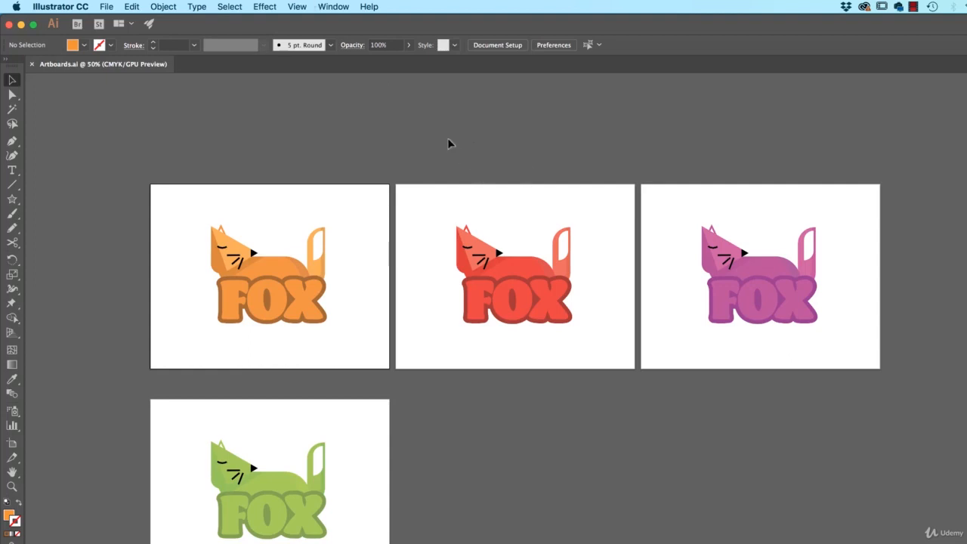
{"action": "left_click", "coordinate": [333, 7]}
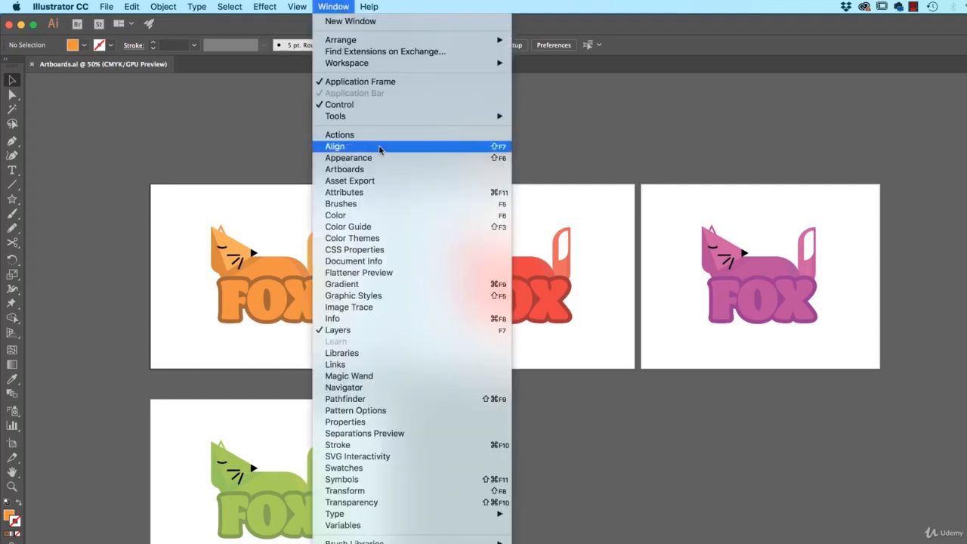
{"action": "left_click", "coordinate": [375, 173]}
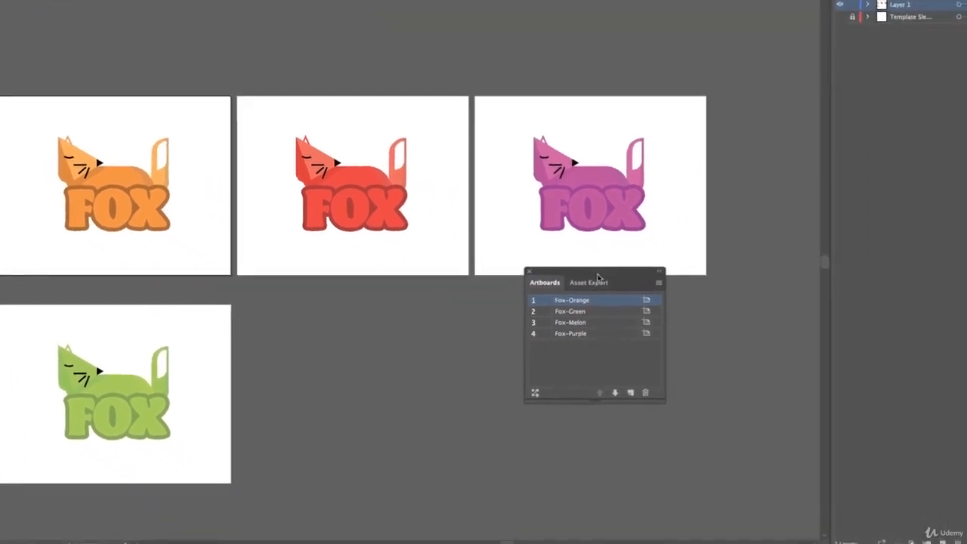
{"action": "left_click_drag", "start_coordinate": [765, 363], "coordinate": [893, 440]}
{"action": "left_click_drag", "start_coordinate": [717, 347], "coordinate": [717, 344]}
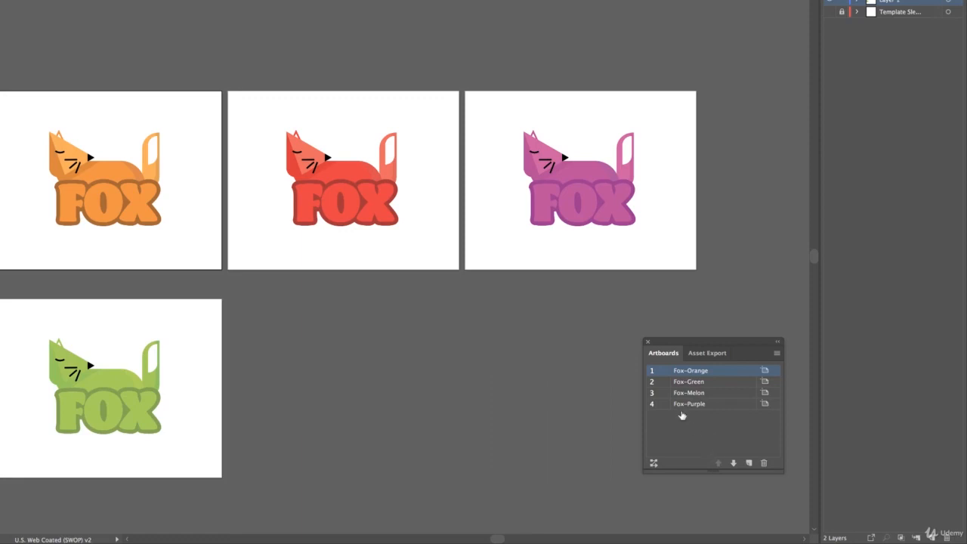
- Review the Fox-Orange artboard's options and close them without changing anything
{"action": "left_click", "coordinate": [764, 371]}
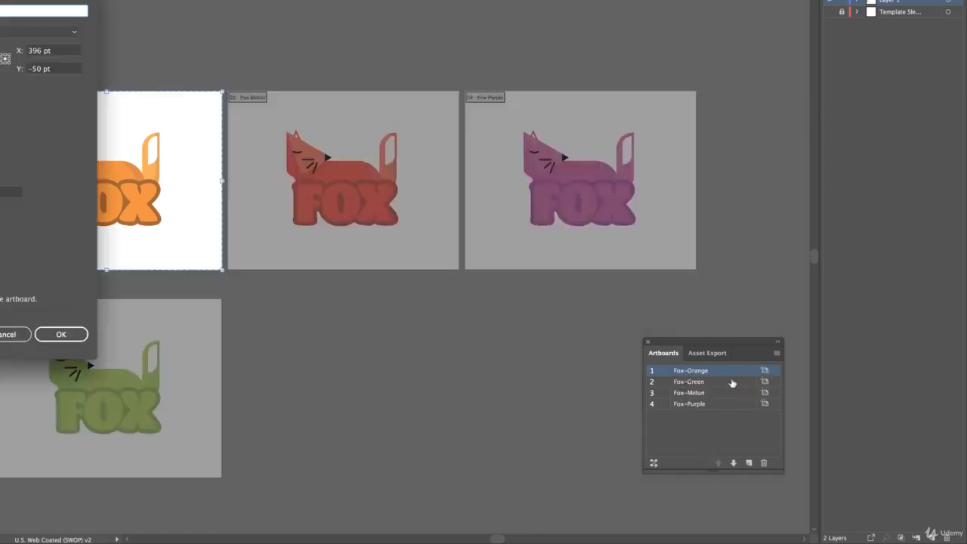
{"action": "left_click_drag", "start_coordinate": [0, 0], "coordinate": [350, 14]}
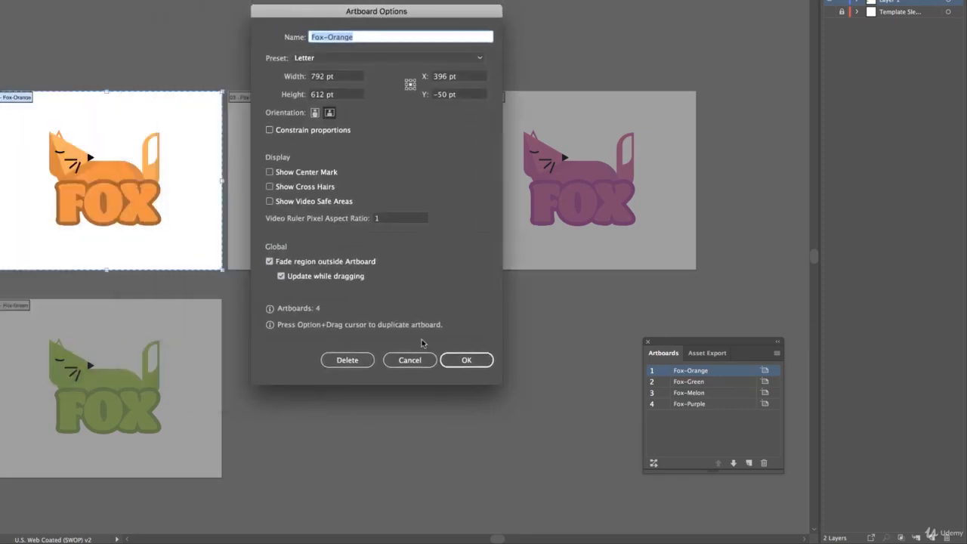
{"action": "left_click", "coordinate": [409, 360]}
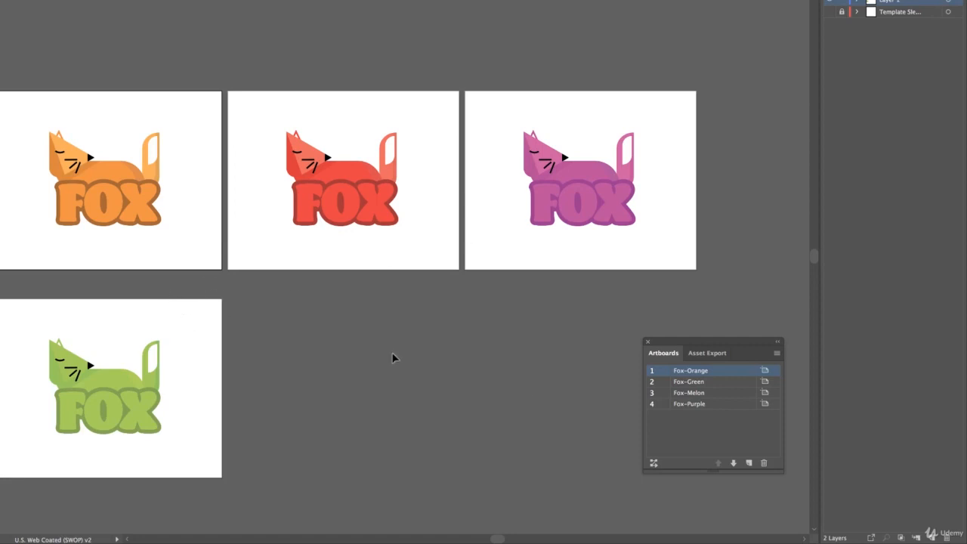
- Rearrange all artboards in a grid by row with 2 columns and 100 pt spacing
{"action": "left_click", "coordinate": [655, 464]}
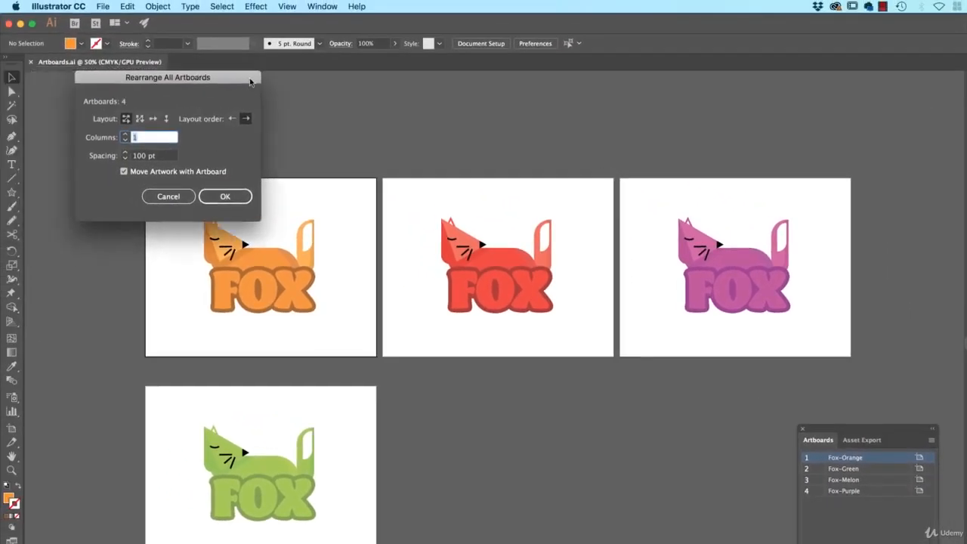
{"action": "left_click_drag", "start_coordinate": [250, 82], "coordinate": [353, 71]}
{"action": "left_click", "coordinate": [227, 124]}
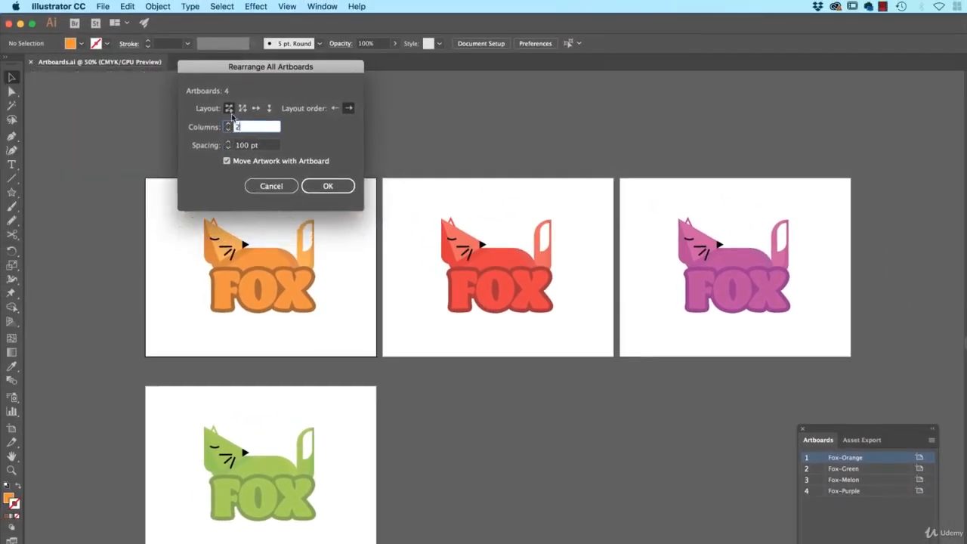
{"action": "left_click", "coordinate": [328, 186]}
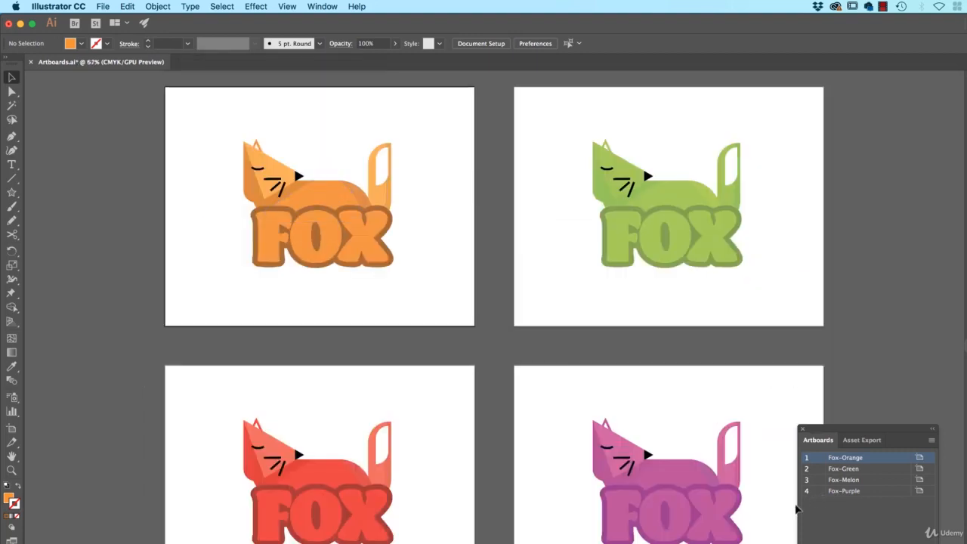
- Rearrange all artboards into a single horizontal row with 50 pt spacing, moving the artwork with them
{"action": "left_click", "coordinate": [807, 543]}
{"action": "left_click_drag", "start_coordinate": [262, 145], "coordinate": [204, 135]}
{"action": "type", "text": "50"}
{"action": "key", "text": "Tab"}
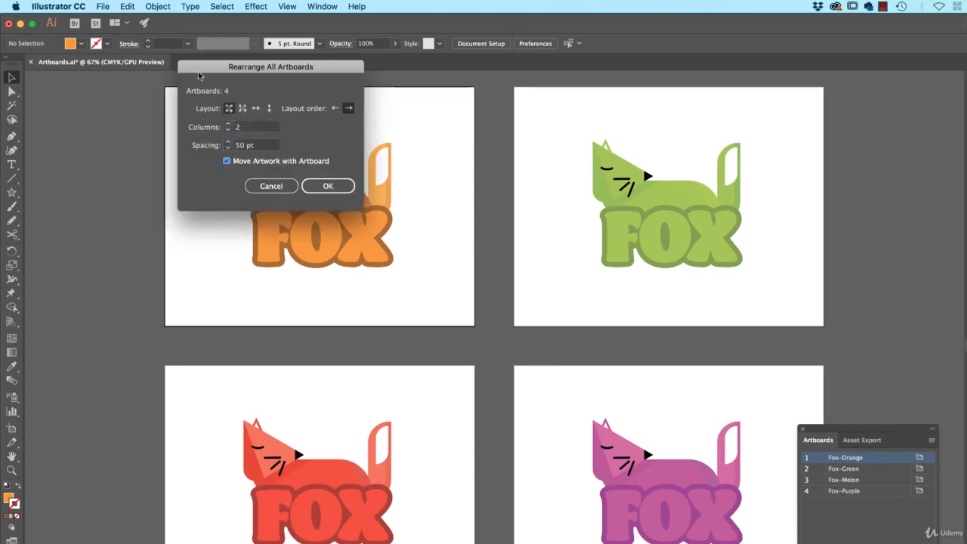
{"action": "left_click", "coordinate": [255, 108]}
{"action": "left_click", "coordinate": [328, 186]}
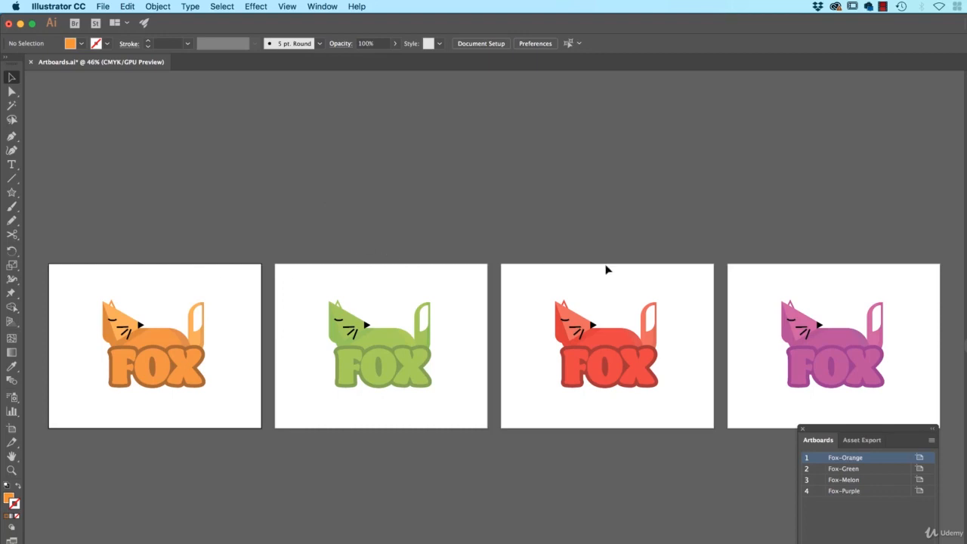
- Try the A4 preset on all four selected artboards, undo it and deselect them
{"action": "left_click", "coordinate": [855, 492], "text": "shift"}
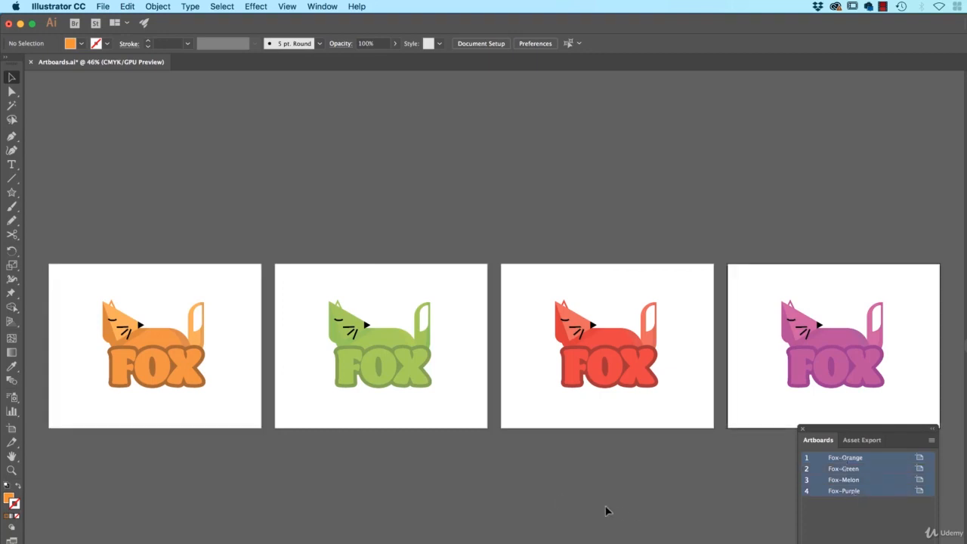
{"action": "left_click", "coordinate": [12, 429]}
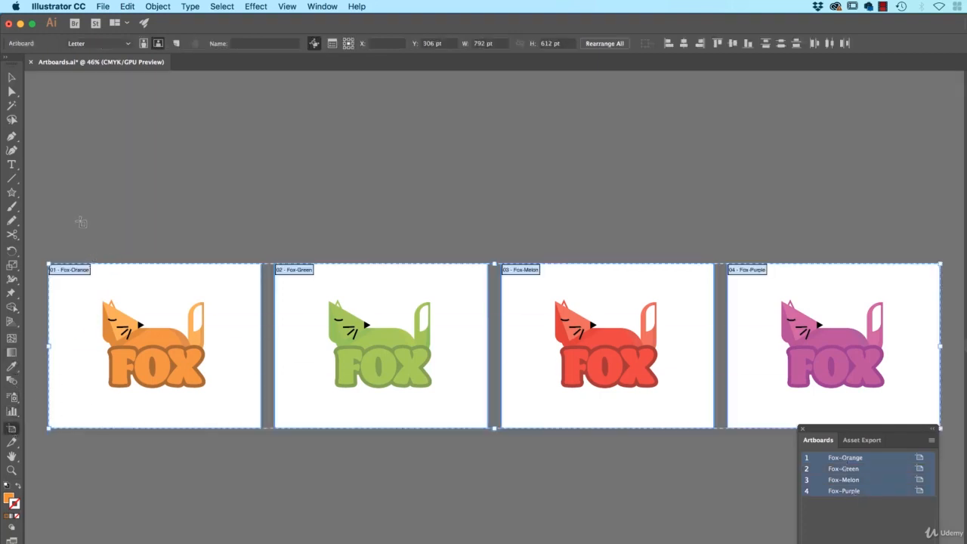
{"action": "left_click", "coordinate": [76, 271]}
{"action": "left_click", "coordinate": [300, 270], "text": "shift"}
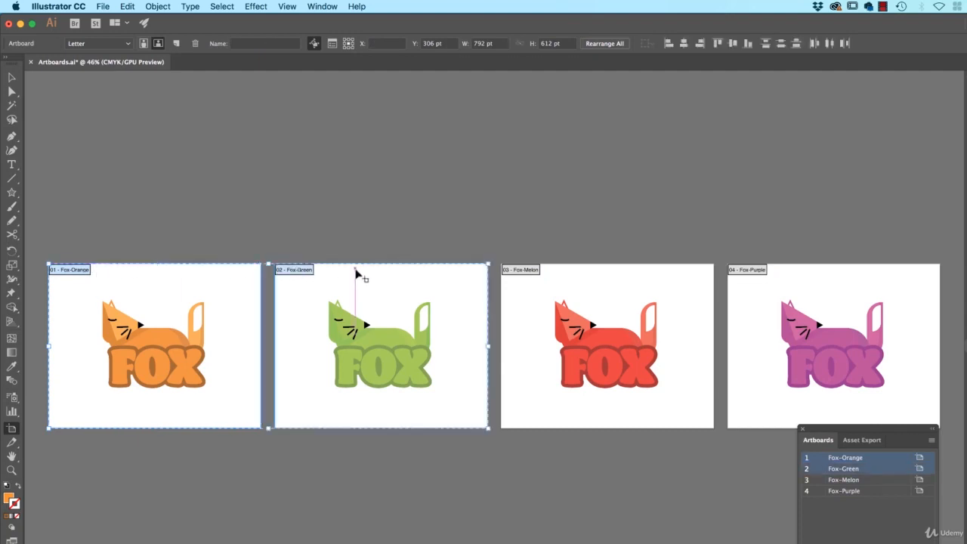
{"action": "left_click", "coordinate": [514, 270], "text": "shift"}
{"action": "left_click", "coordinate": [752, 272], "text": "shift"}
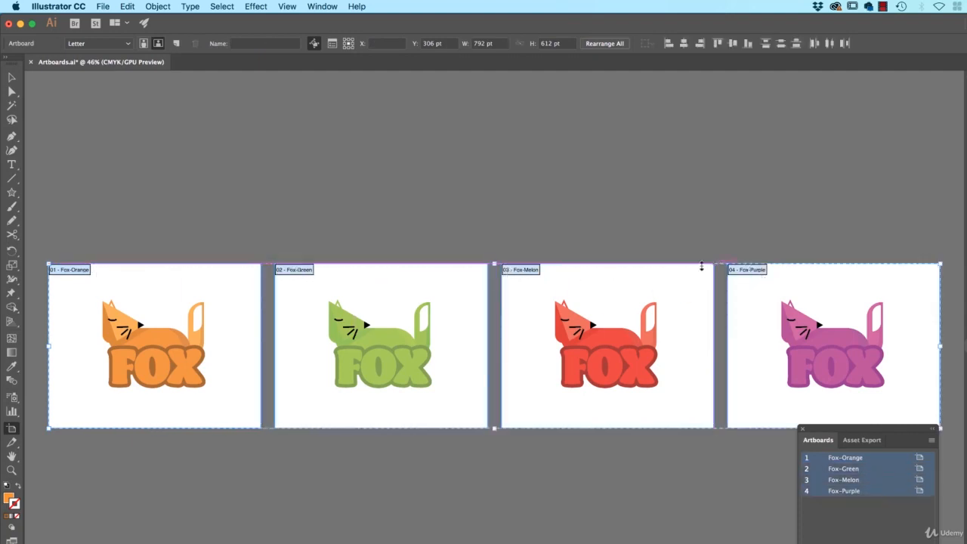
{"action": "left_click", "coordinate": [102, 44]}
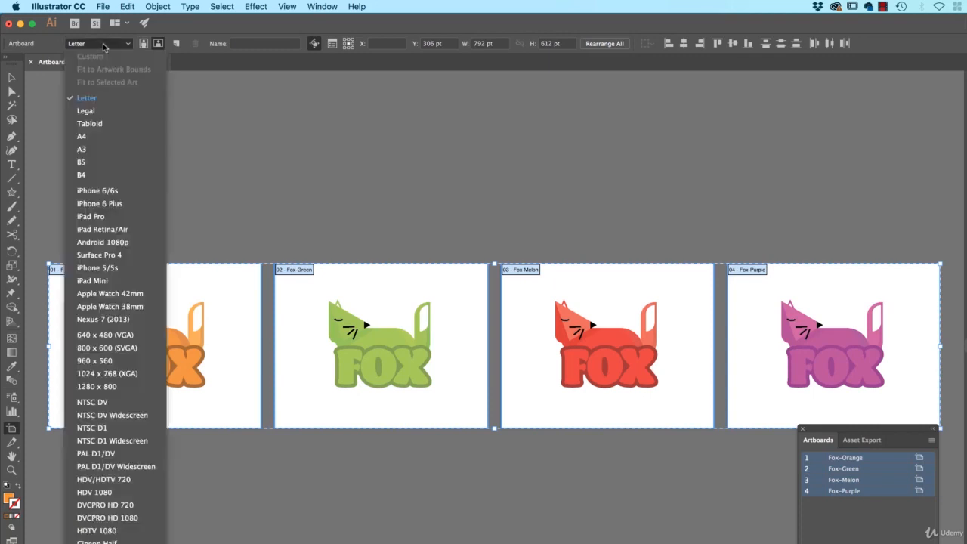
{"action": "left_click", "coordinate": [115, 140]}
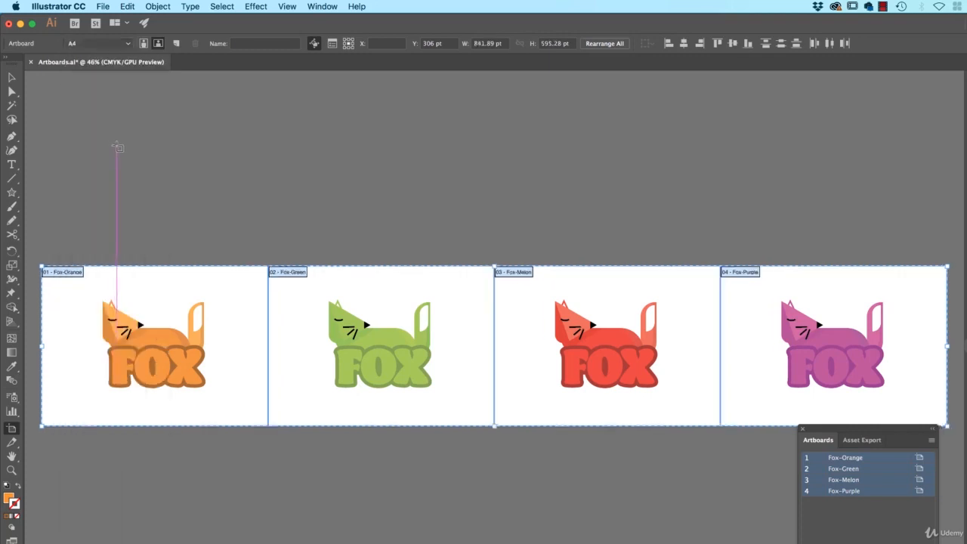
{"action": "key", "text": "super+z"}
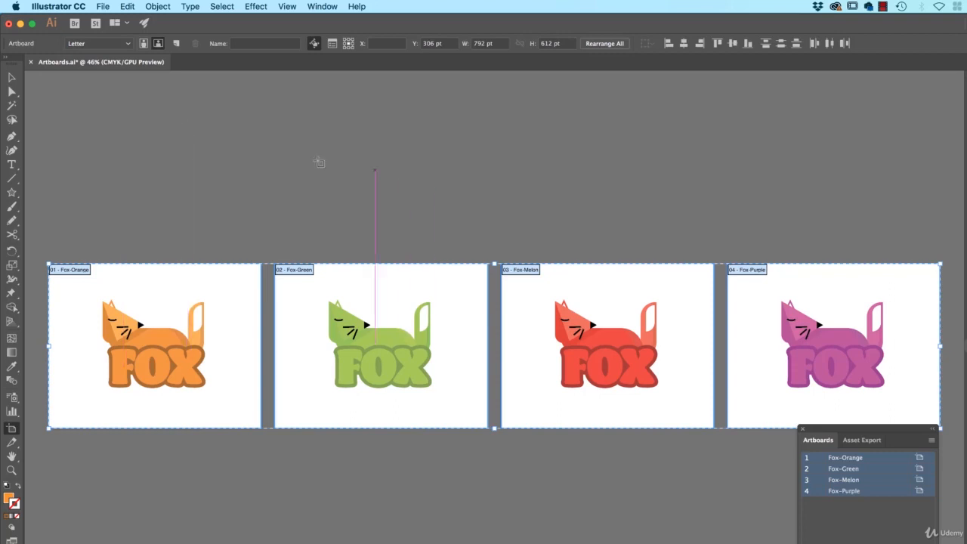
{"action": "left_click", "coordinate": [305, 278]}
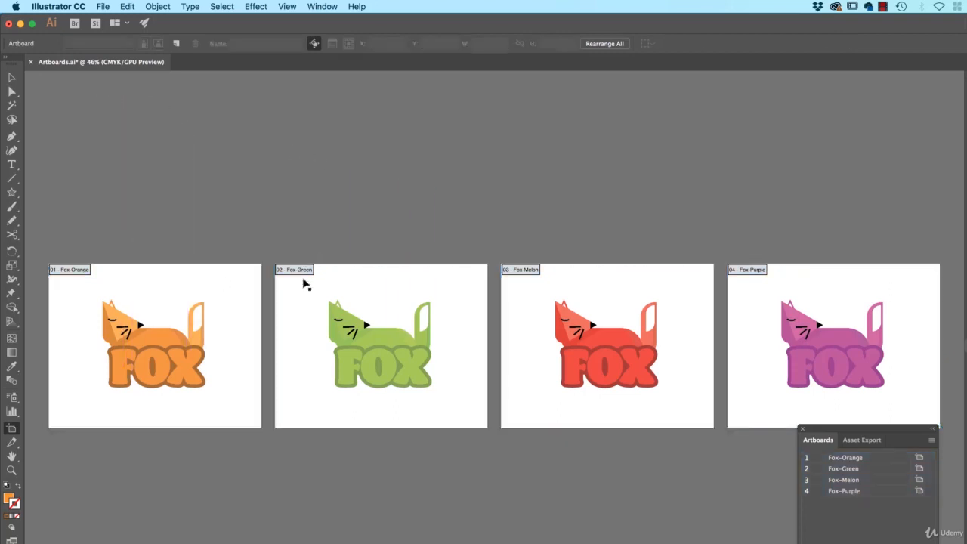
- Move the Fox-Green artboard below Fox-Orange and the Fox-Melon artboard above Fox-Purple, each slightly offset horizontally
{"action": "left_click_drag", "start_coordinate": [300, 270], "coordinate": [302, 195]}
{"action": "left_click_drag", "start_coordinate": [305, 235], "coordinate": [132, 512]}
{"action": "left_click_drag", "start_coordinate": [527, 277], "coordinate": [720, 205]}
{"action": "left_click_drag", "start_coordinate": [462, 347], "coordinate": [614, 242]}
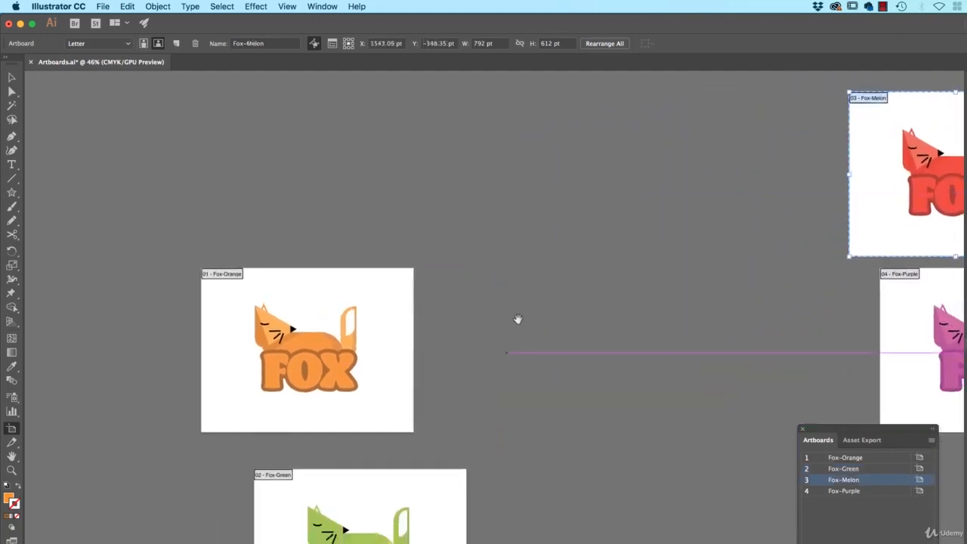
- Align the Fox-Orange and Fox-Green artboards by their left edges
{"action": "left_click", "coordinate": [236, 295]}
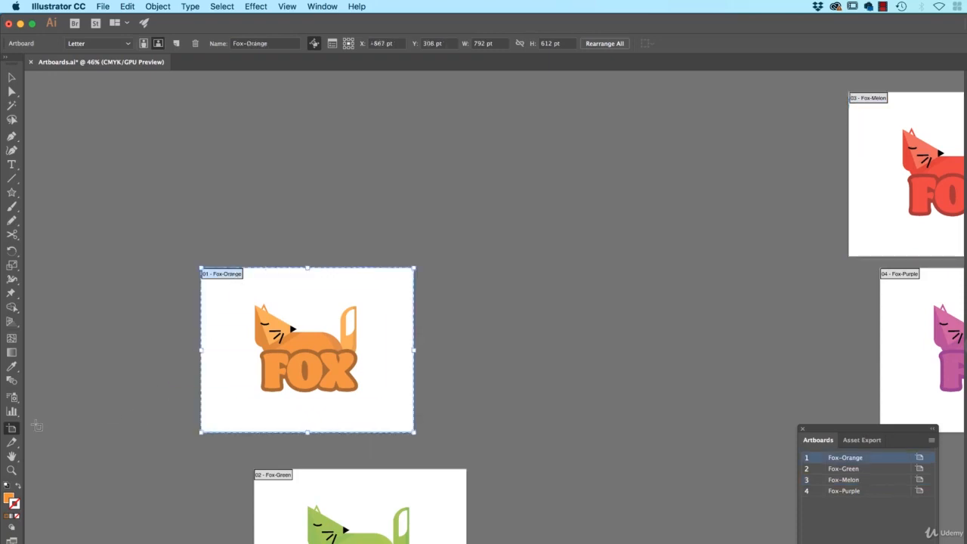
{"action": "left_click", "coordinate": [286, 478], "text": "shift"}
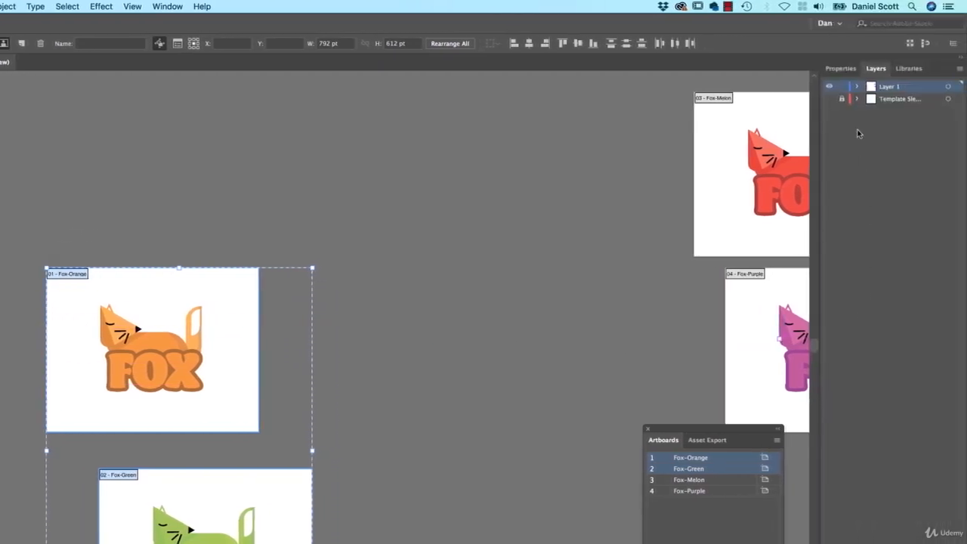
{"action": "left_click", "coordinate": [858, 68]}
{"action": "left_click", "coordinate": [854, 262]}
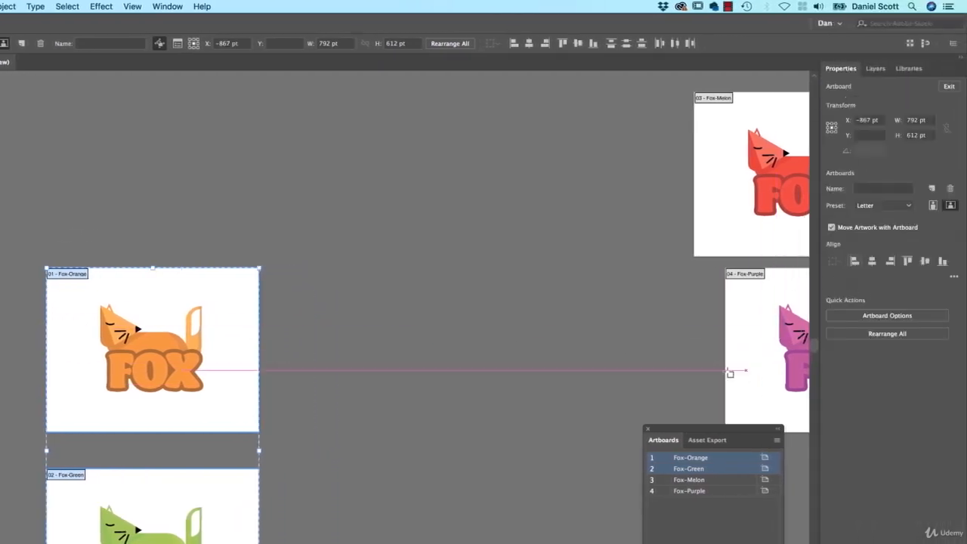
- Align the Fox-Melon and Fox-Purple artboards by their right edges and deselect them
{"action": "left_click_drag", "start_coordinate": [627, 307], "coordinate": [186, 381]}
{"action": "left_click", "coordinate": [271, 174]}
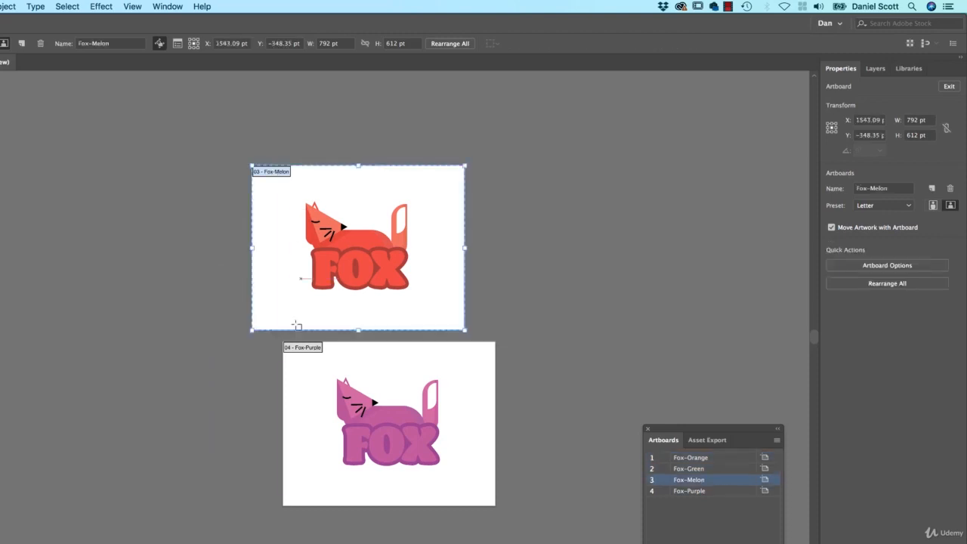
{"action": "left_click", "coordinate": [314, 348], "text": "shift"}
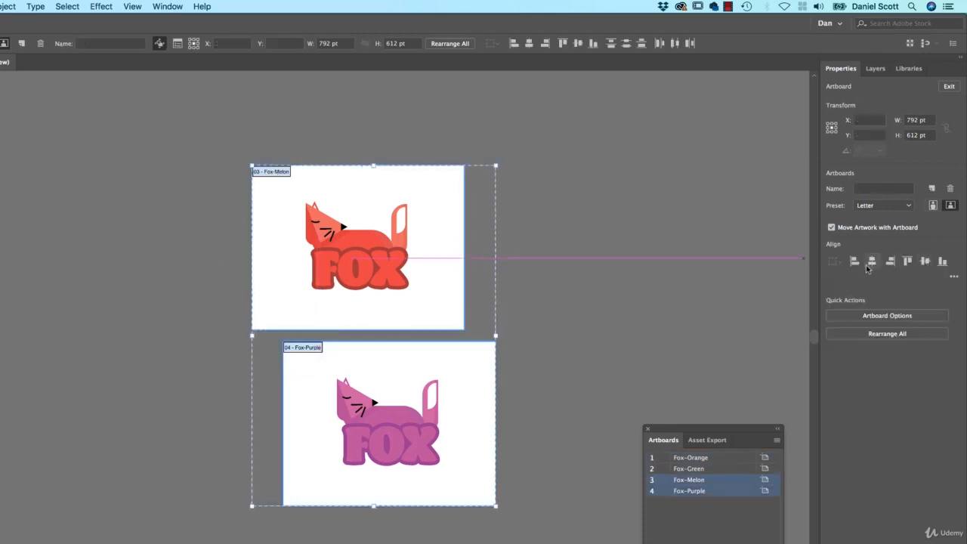
{"action": "left_click", "coordinate": [891, 263]}
{"action": "left_click", "coordinate": [574, 371]}
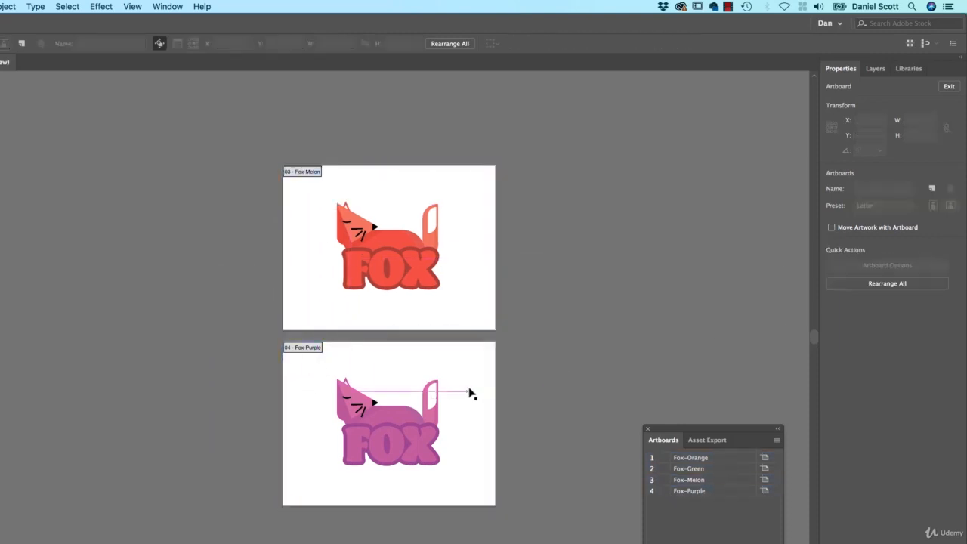
- Start Export for Screens with all four fox artboards included in the export
{"action": "left_click_drag", "start_coordinate": [233, 294], "coordinate": [610, 177]}
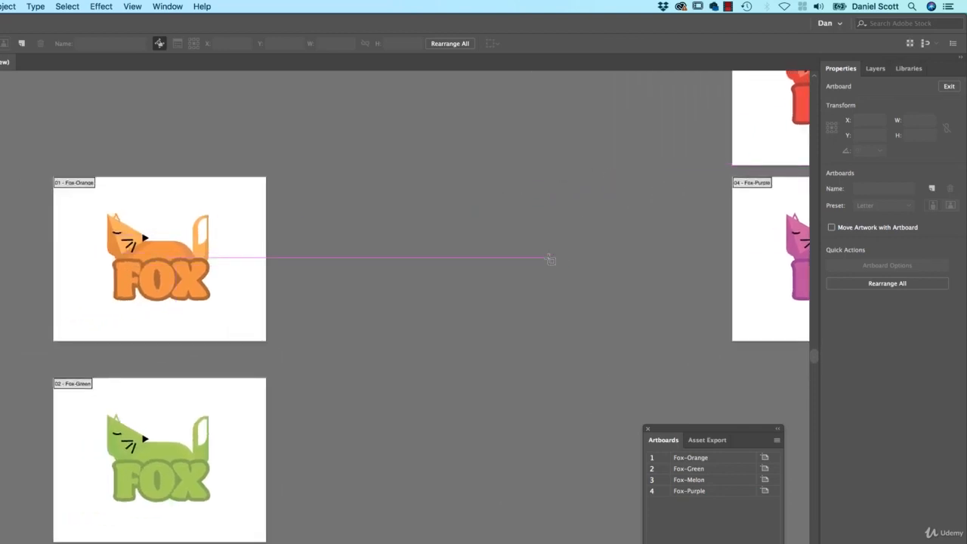
{"action": "left_click_drag", "start_coordinate": [560, 224], "coordinate": [572, 248]}
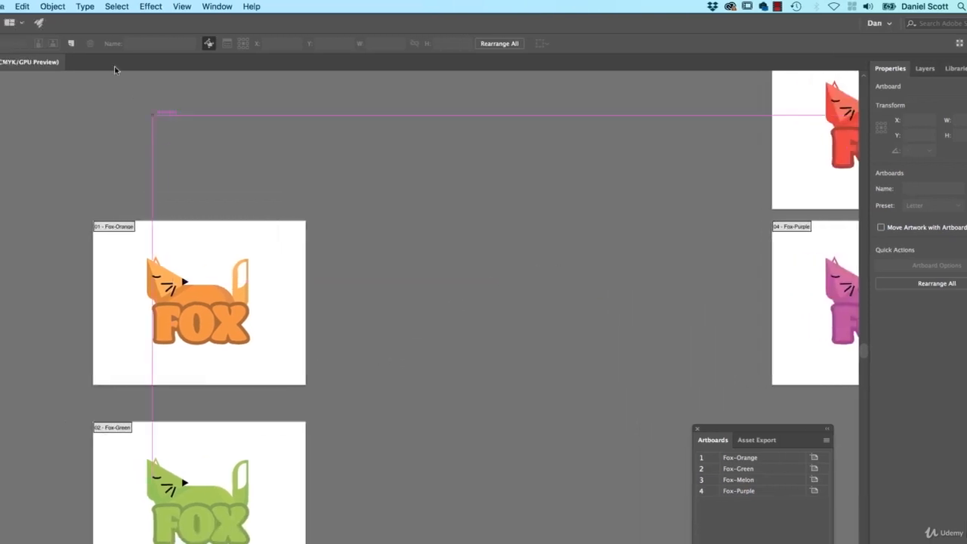
{"action": "left_click", "coordinate": [104, 6]}
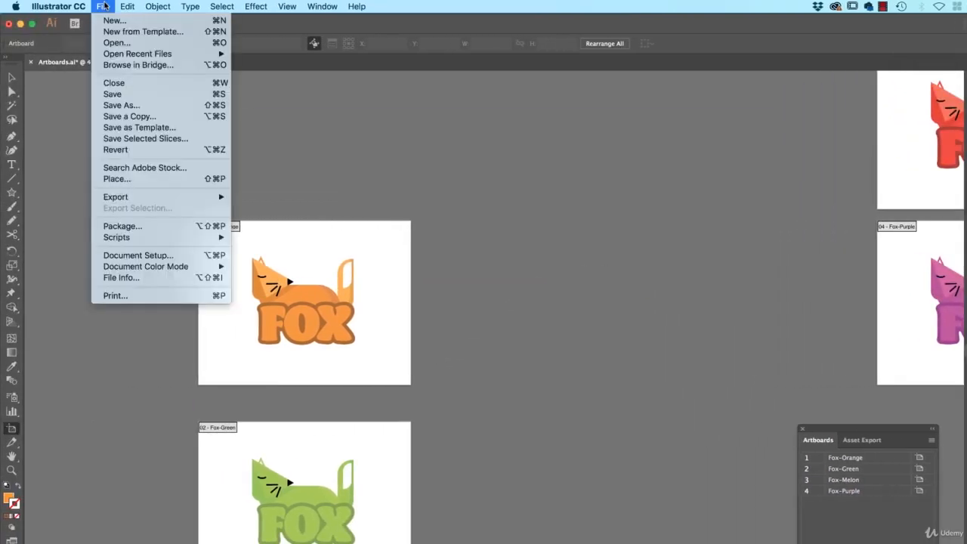
{"action": "mouse_move", "coordinate": [151, 201]}
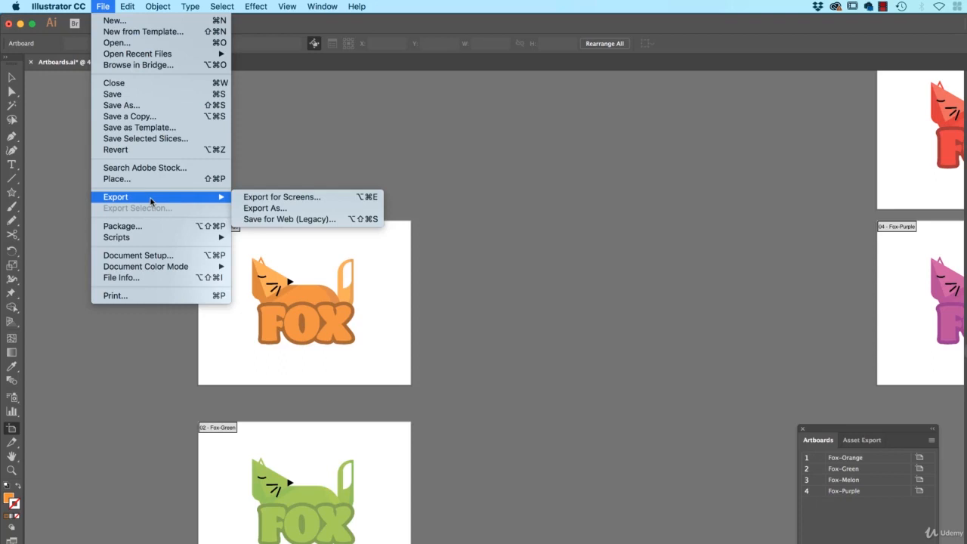
{"action": "left_click", "coordinate": [302, 198]}
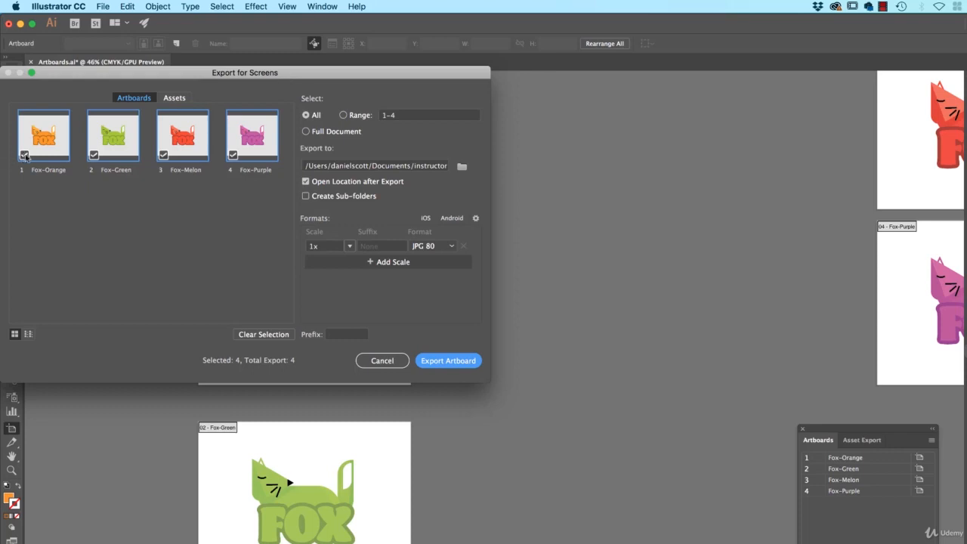
{"action": "left_click", "coordinate": [307, 114]}
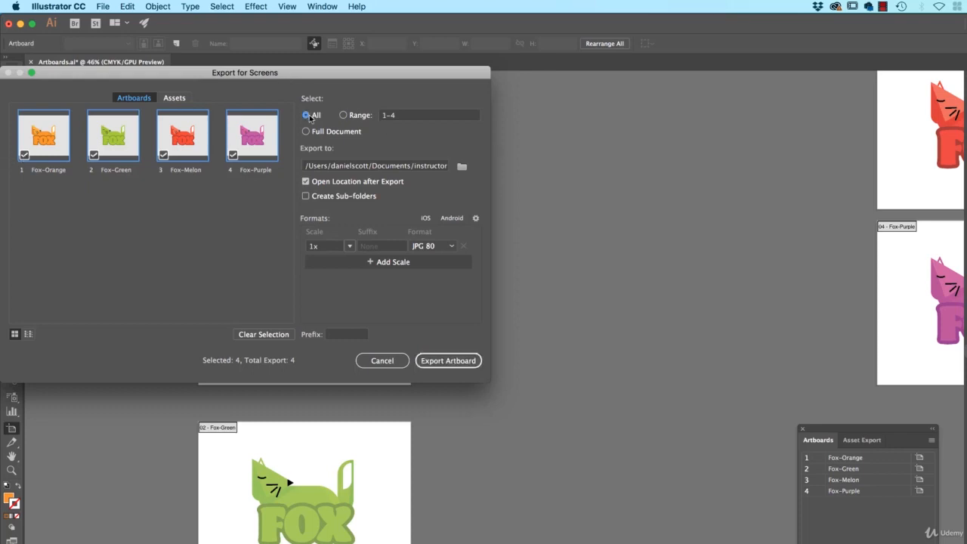
{"action": "left_click", "coordinate": [162, 156]}
{"action": "left_click", "coordinate": [162, 156]}
- Set the export destination to the Documents folder
{"action": "left_click", "coordinate": [461, 166]}
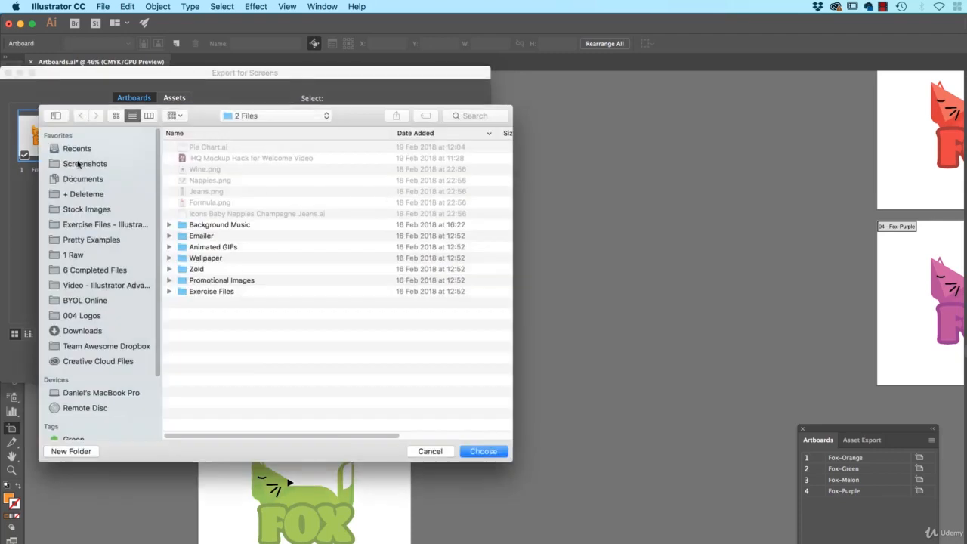
{"action": "left_click", "coordinate": [91, 189]}
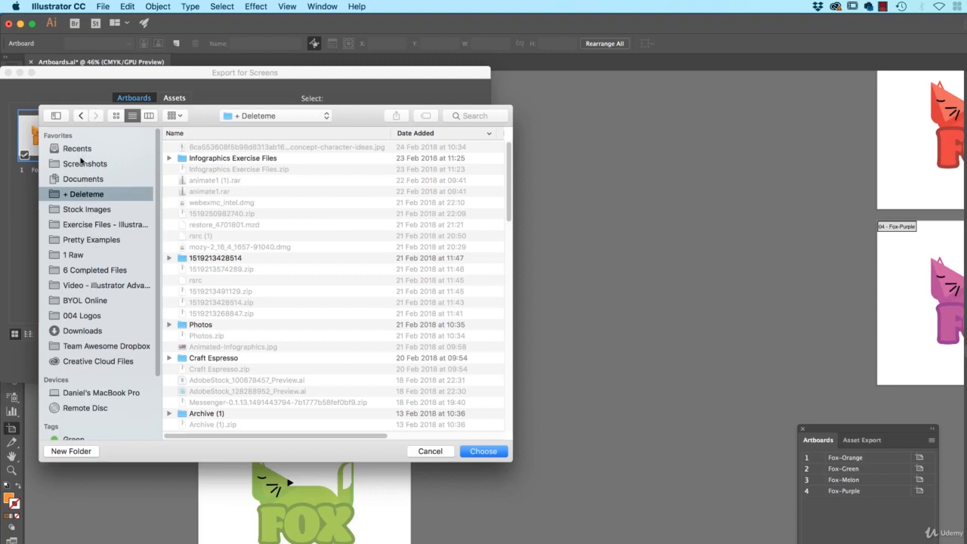
{"action": "left_click", "coordinate": [83, 179]}
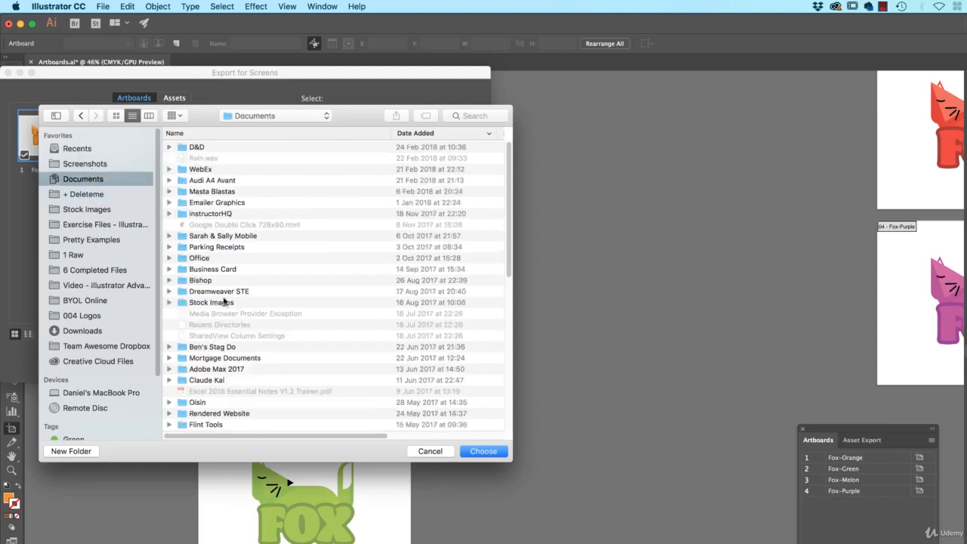
{"action": "left_click", "coordinate": [484, 452]}
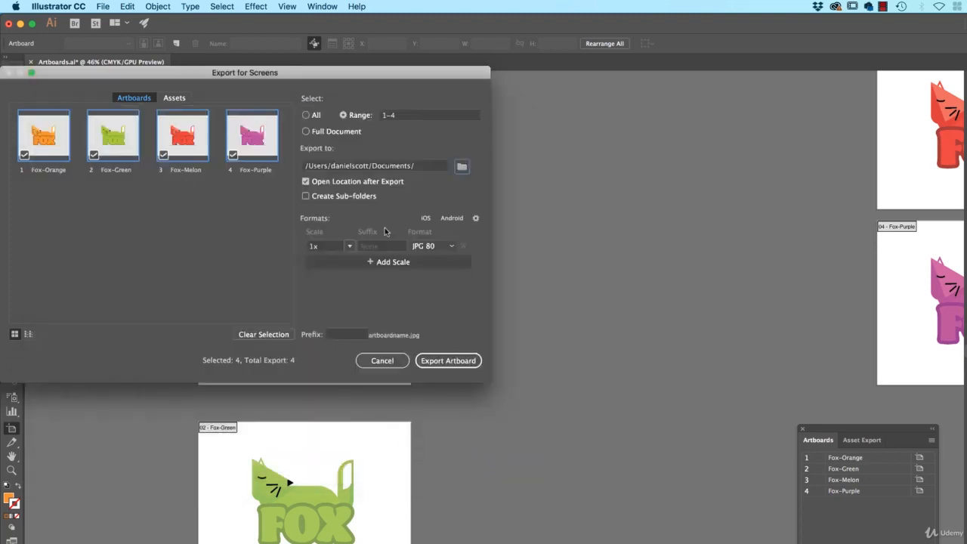
- Try the Android device presets for the export formats and remove the extra scale rows
{"action": "left_click", "coordinate": [441, 220]}
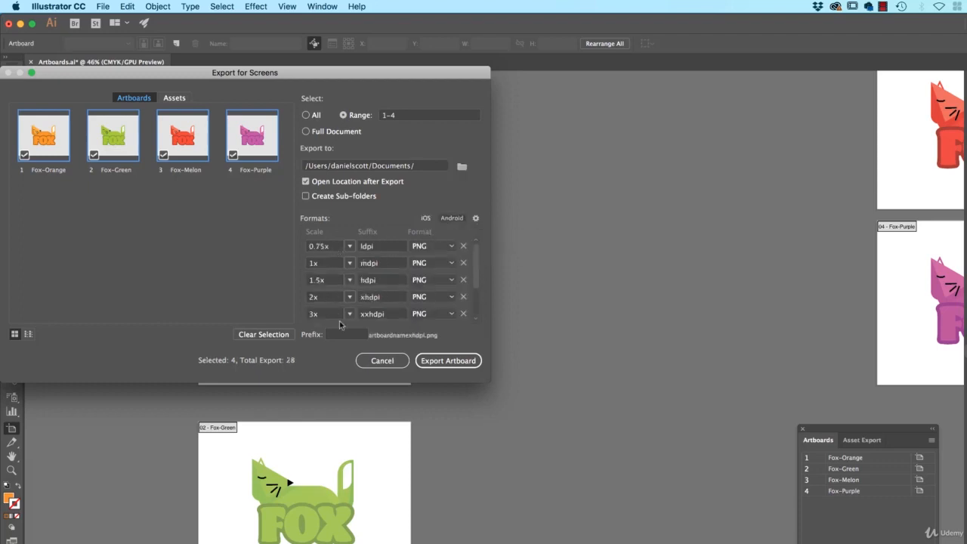
{"action": "left_click", "coordinate": [463, 248]}
{"action": "left_click", "coordinate": [463, 247]}
{"action": "left_click", "coordinate": [463, 248]}
{"action": "left_click", "coordinate": [464, 247]}
{"action": "left_click", "coordinate": [464, 248]}
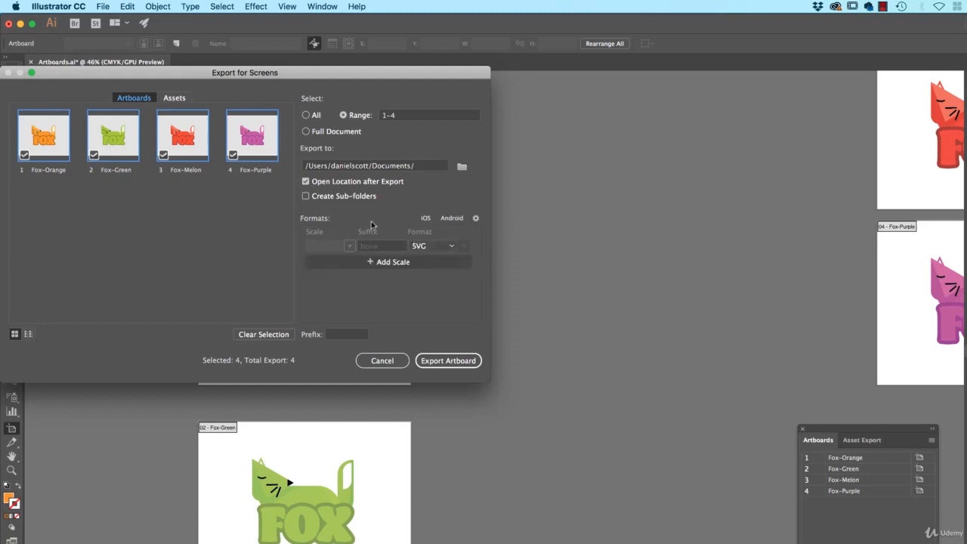
- Set the export formats to PNG at 1x, SVG and PDF, and export the artboards
{"action": "left_click", "coordinate": [438, 246]}
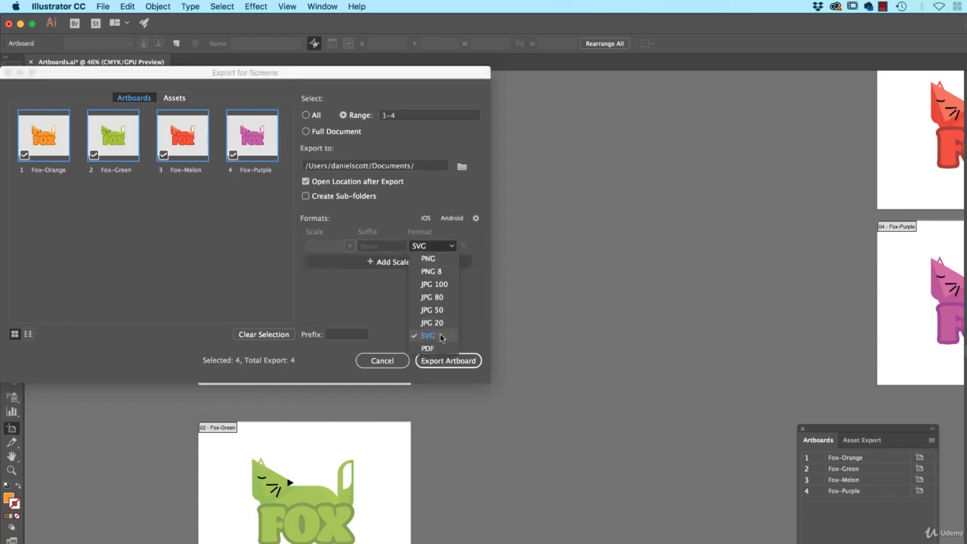
{"action": "left_click", "coordinate": [433, 260]}
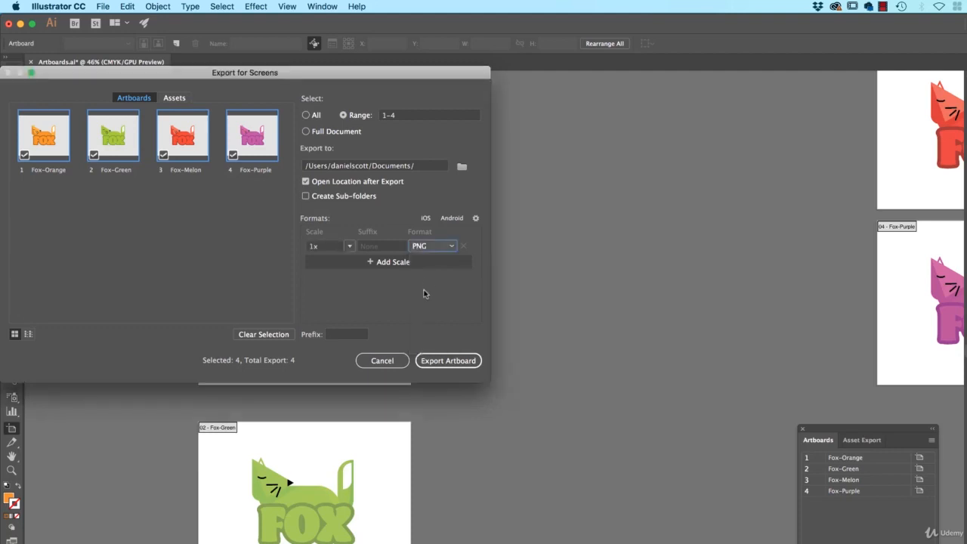
{"action": "left_click", "coordinate": [384, 267]}
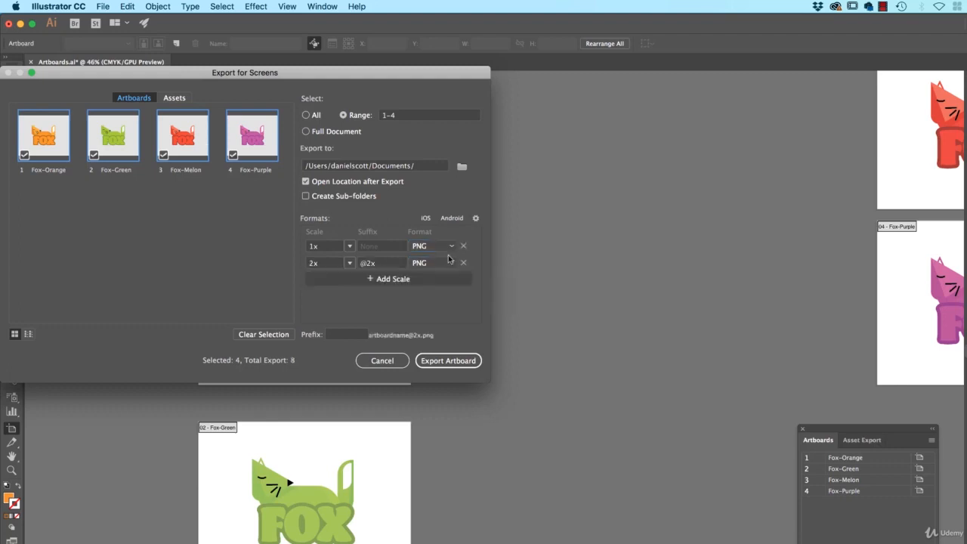
{"action": "left_click", "coordinate": [435, 263]}
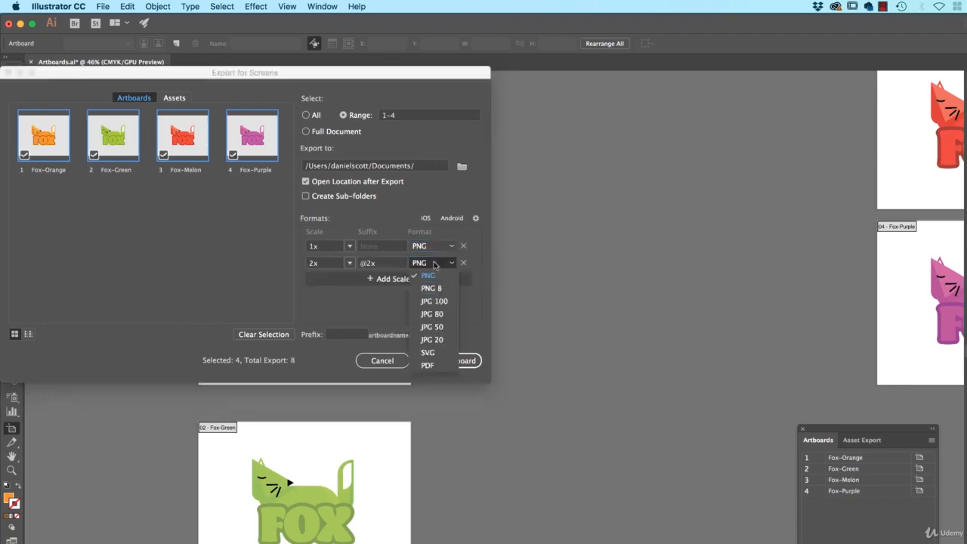
{"action": "left_click", "coordinate": [425, 352]}
{"action": "left_click", "coordinate": [389, 279]}
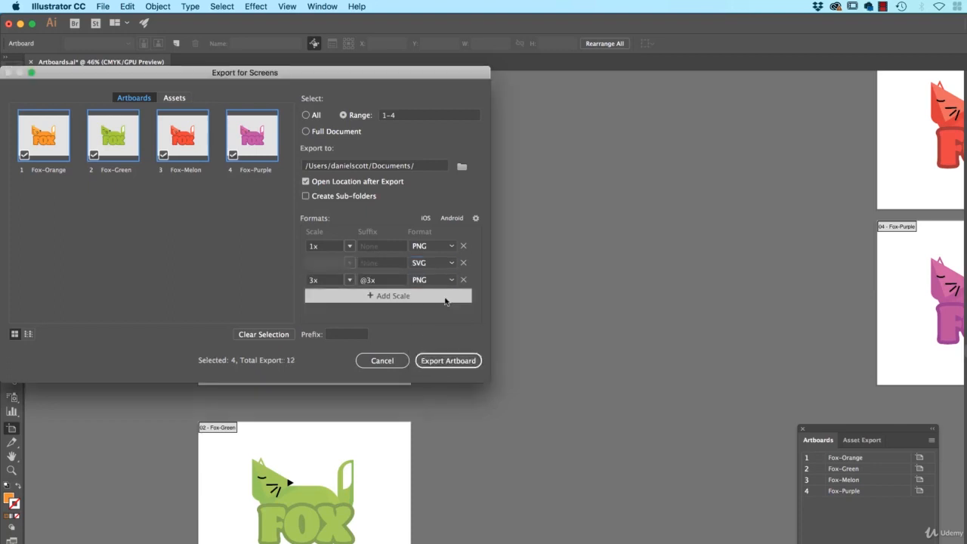
{"action": "left_click", "coordinate": [444, 281]}
{"action": "left_click", "coordinate": [429, 383]}
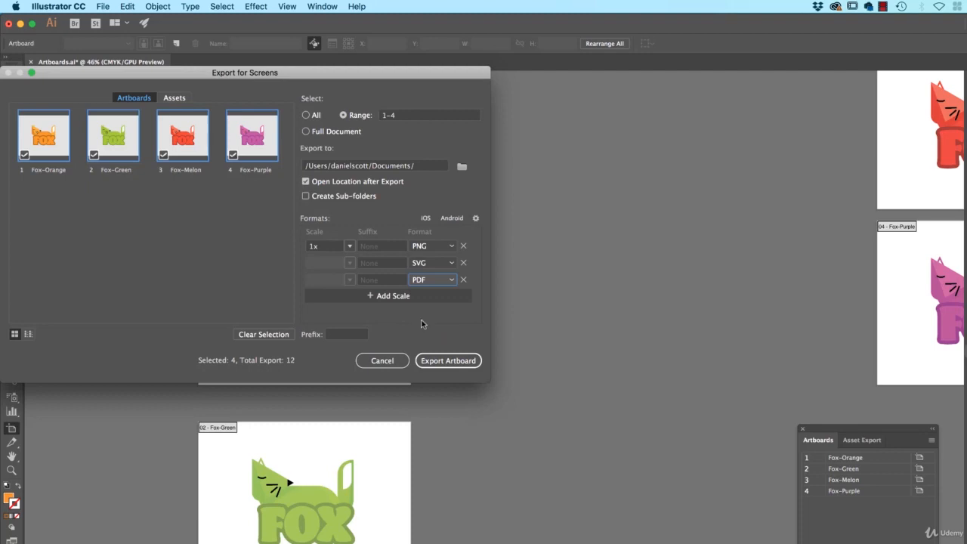
{"action": "left_click", "coordinate": [446, 361]}
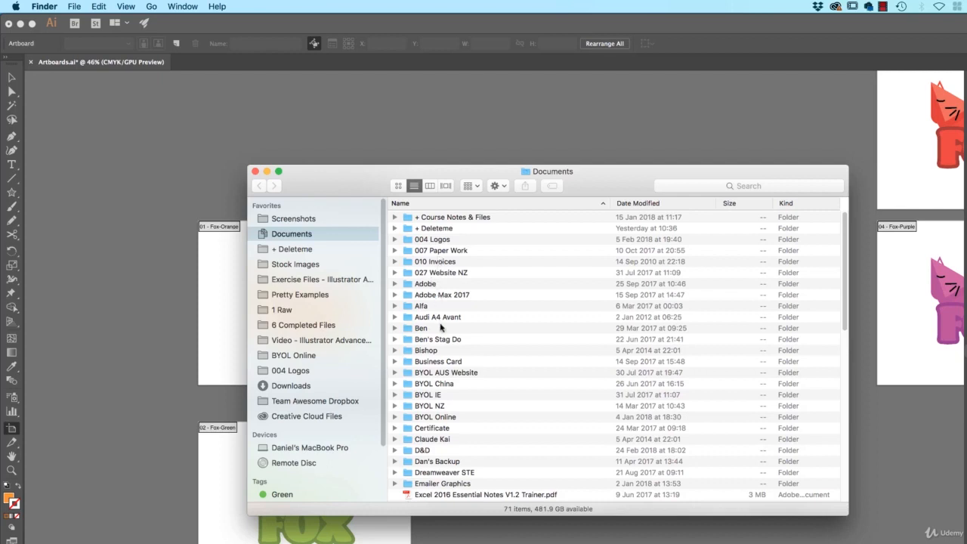
- Sort the Documents folder in Finder by date modified, newest first, and look over the exported fox files
{"action": "left_click", "coordinate": [633, 204]}
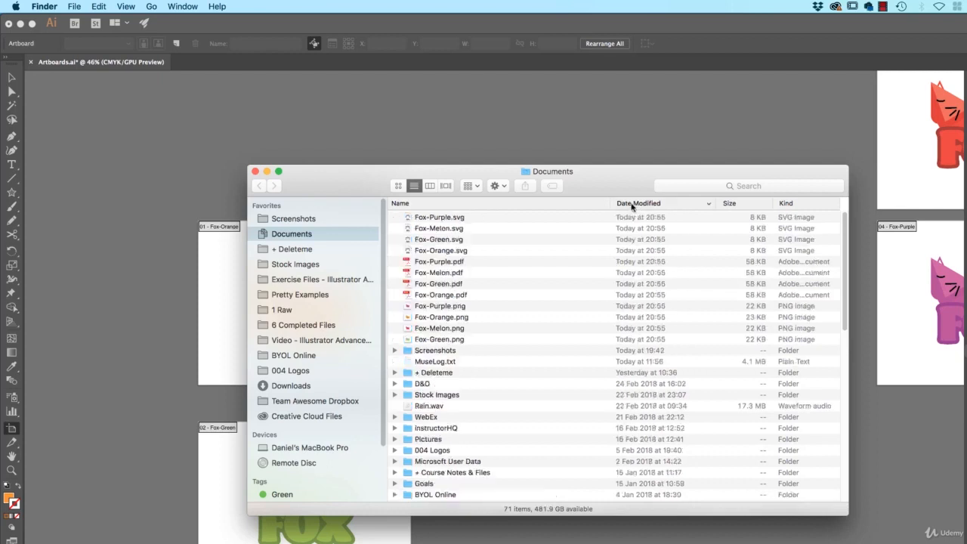
{"action": "left_click", "coordinate": [454, 340]}
{"action": "left_click", "coordinate": [451, 219], "text": "shift"}
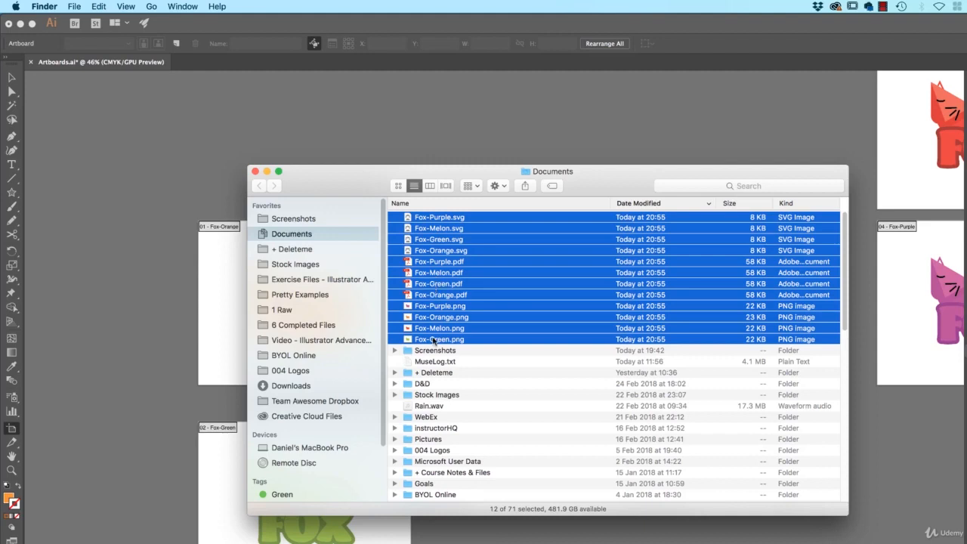
{"action": "left_click", "coordinate": [461, 364]}
- Preview the exported Fox-Green.png, Fox-Green.pdf and Fox-Green.svg files one after another
{"action": "left_click", "coordinate": [459, 341]}
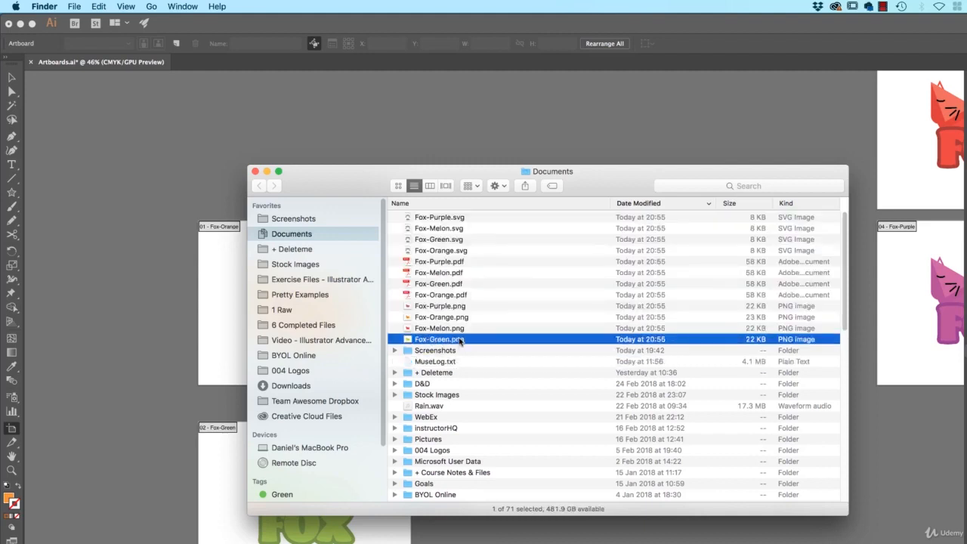
{"action": "key", "text": "space"}
{"action": "key", "text": "space"}
{"action": "left_click", "coordinate": [446, 286]}
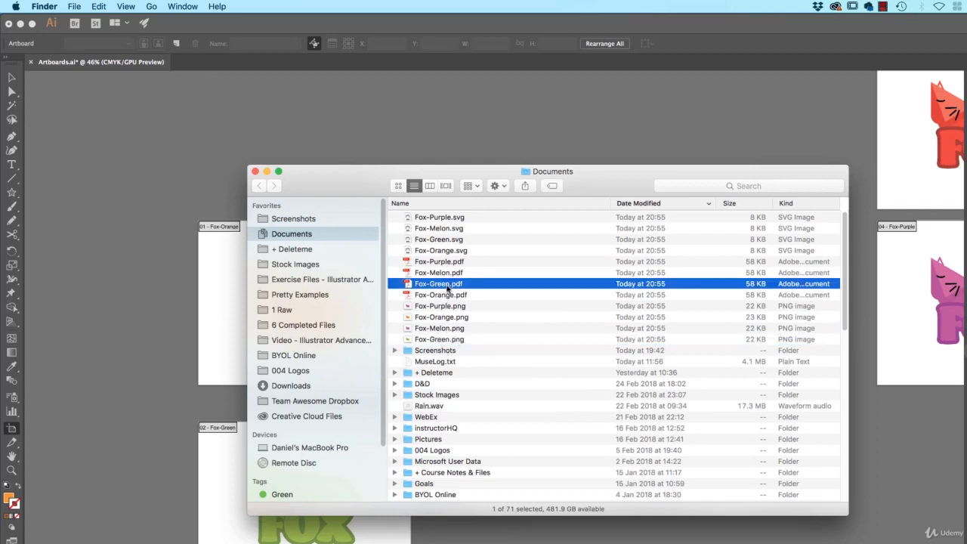
{"action": "key", "text": "space"}
{"action": "key", "text": "space"}
{"action": "left_click", "coordinate": [453, 240]}
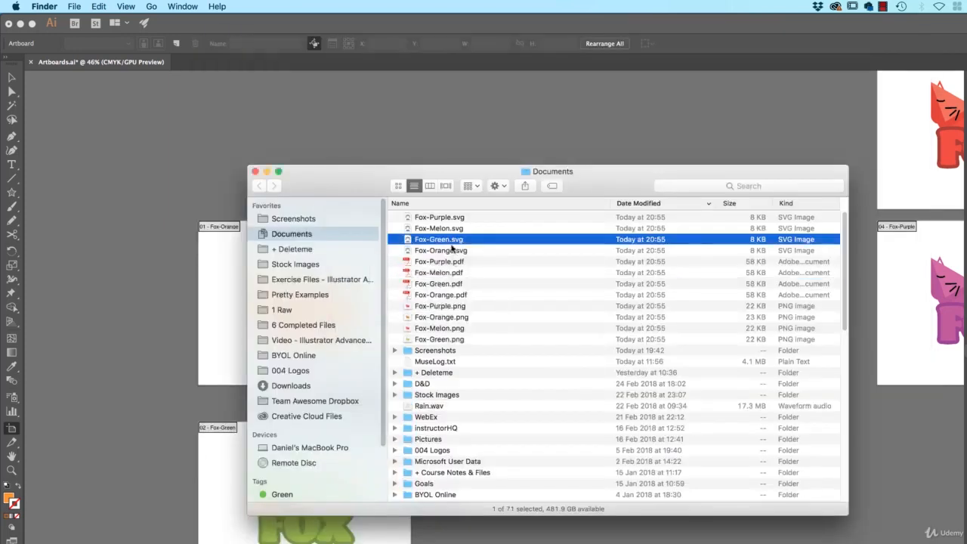
{"action": "key", "text": "space"}
{"action": "key", "text": "space"}
- Move all the exported fox SVG, PDF and PNG files in the Documents folder to the Trash
{"action": "left_click", "coordinate": [467, 341]}
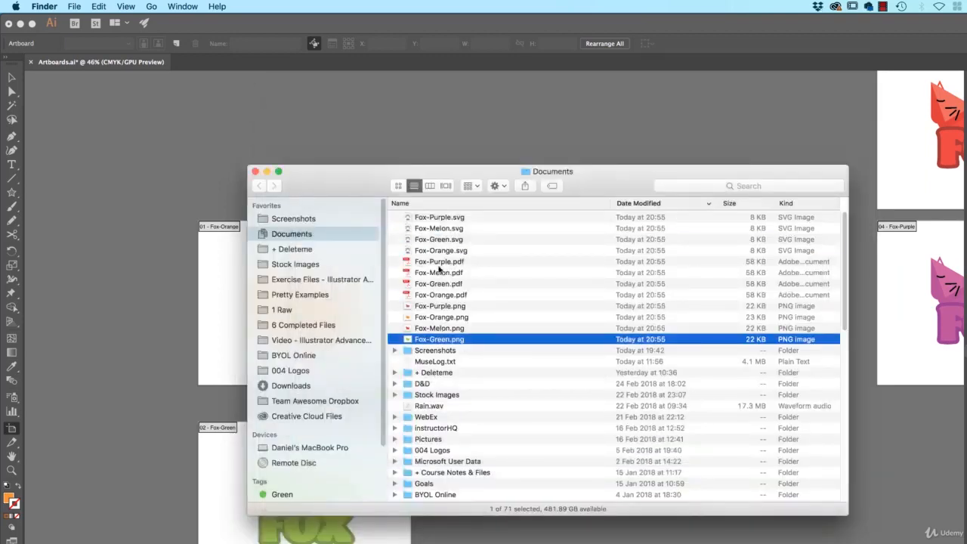
{"action": "left_click", "coordinate": [462, 218], "text": "shift"}
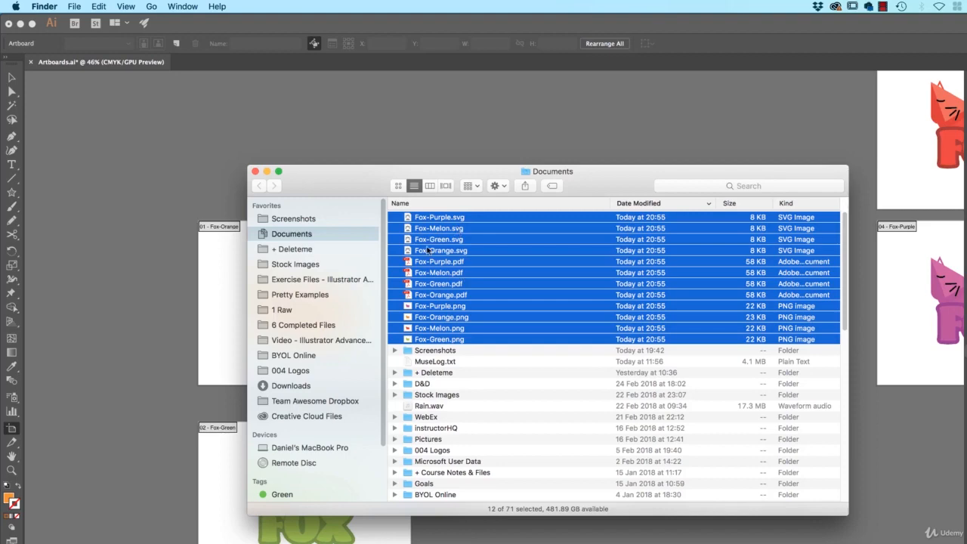
{"action": "key", "text": "super+space"}
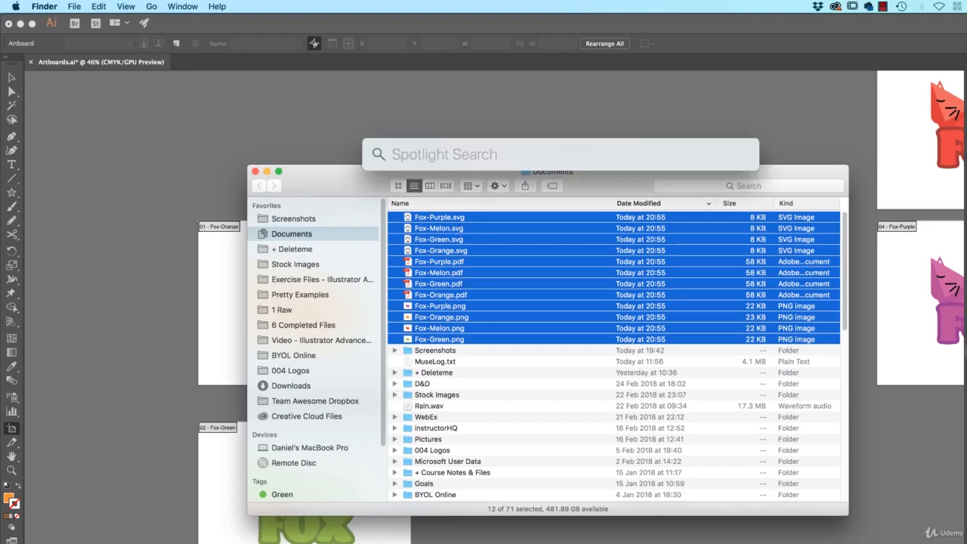
{"action": "key", "text": "Escape"}
{"action": "key", "text": "super+BackSpace"}
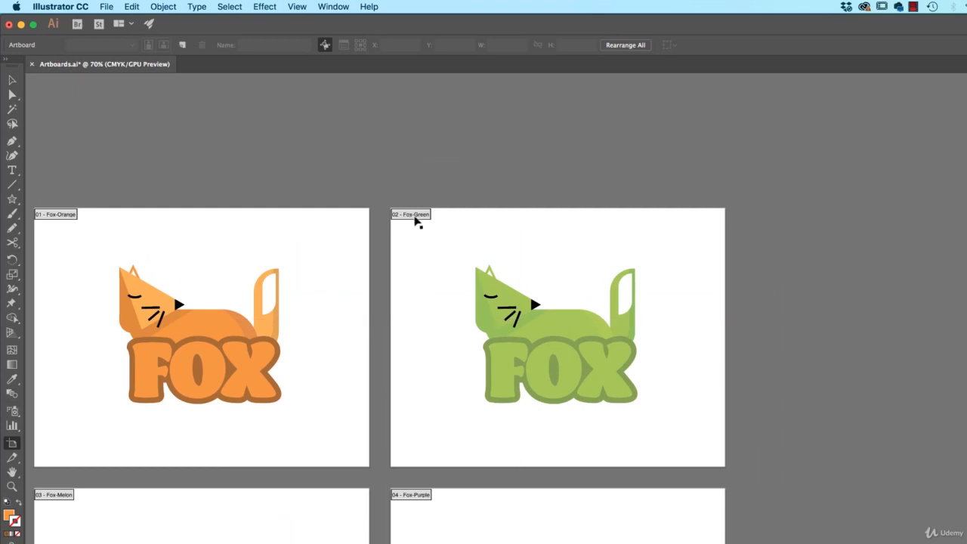
- Try duplicating the Fox-Green artboard to its right, first freely and then level with the original, undoing each copy
{"action": "left_click", "coordinate": [417, 221]}
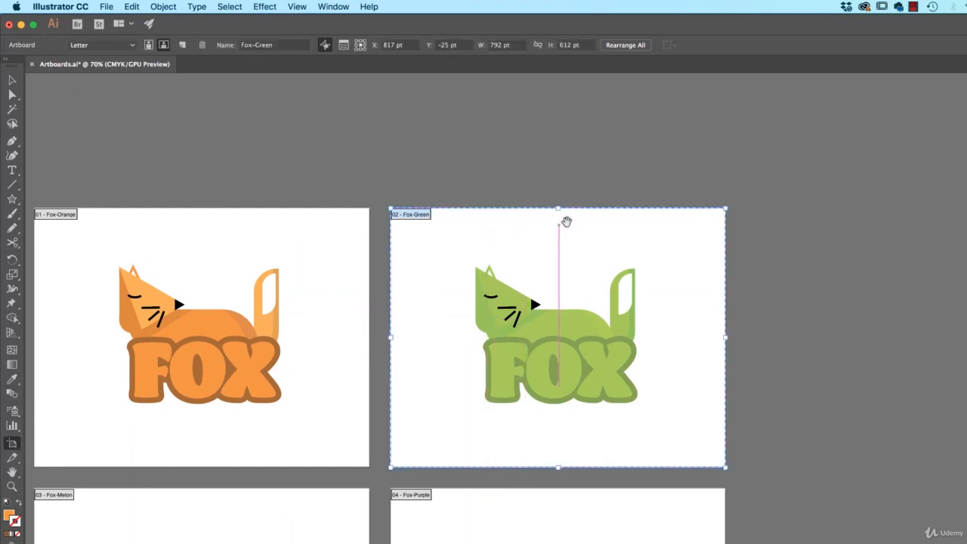
{"action": "left_click_drag", "start_coordinate": [566, 222], "coordinate": [397, 227]}
{"action": "left_click_drag", "start_coordinate": [271, 219], "coordinate": [726, 216]}
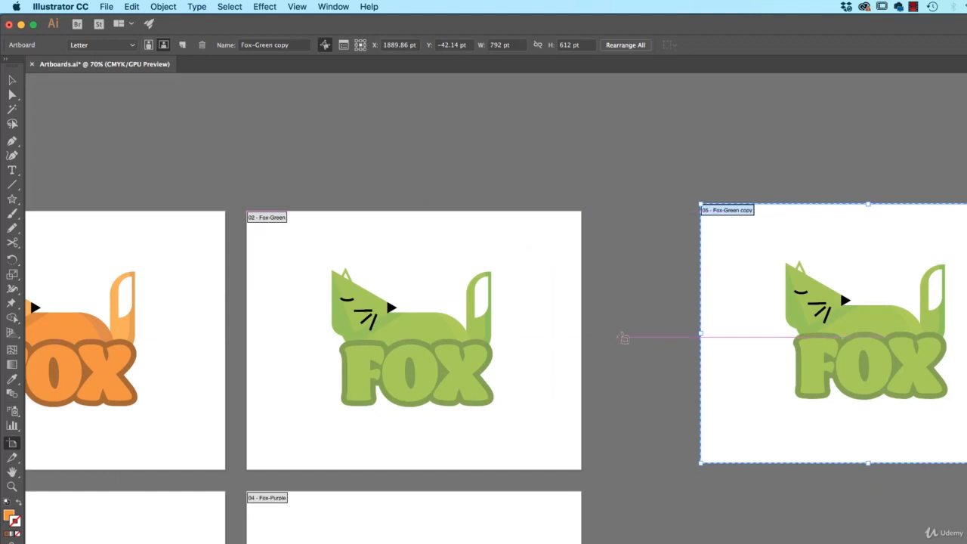
{"action": "key", "text": "super+z"}
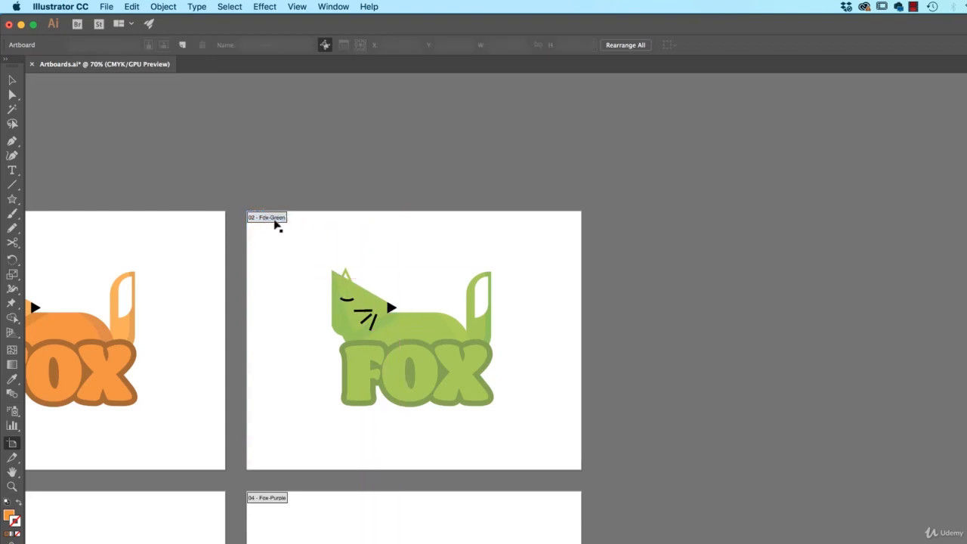
{"action": "left_click_drag", "start_coordinate": [280, 220], "coordinate": [721, 225]}
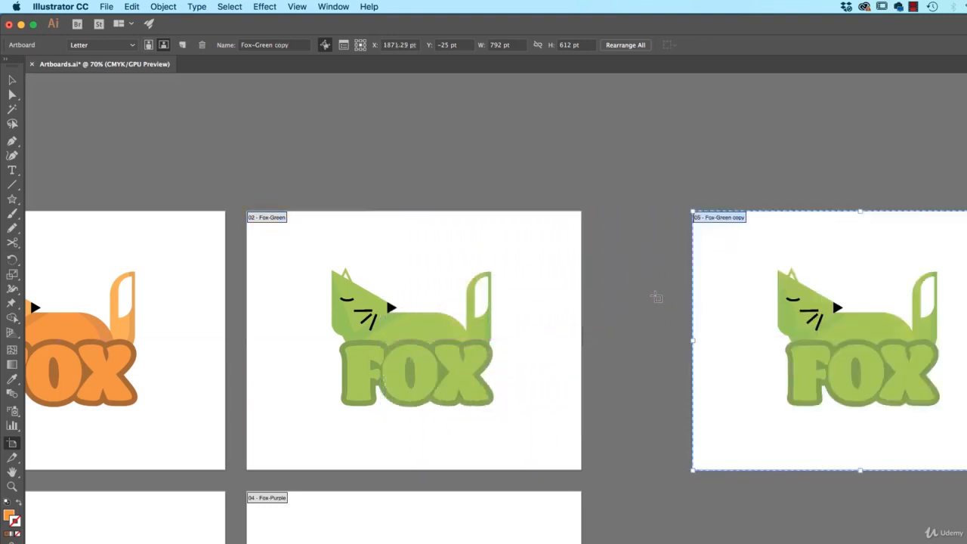
{"action": "key", "text": "super+z"}
- Duplicate the Fox-Green artboard with its artwork to its right, level with the original, at about X 1754 pt, Y -25 pt
{"action": "left_click", "coordinate": [254, 219]}
{"action": "left_click_drag", "start_coordinate": [255, 218], "coordinate": [658, 244]}
{"action": "scroll", "coordinate": [498, 380], "scroll_direction": "down", "scroll_amount": 3}
{"action": "scroll", "coordinate": [499, 380], "scroll_direction": "left", "scroll_amount": 3}
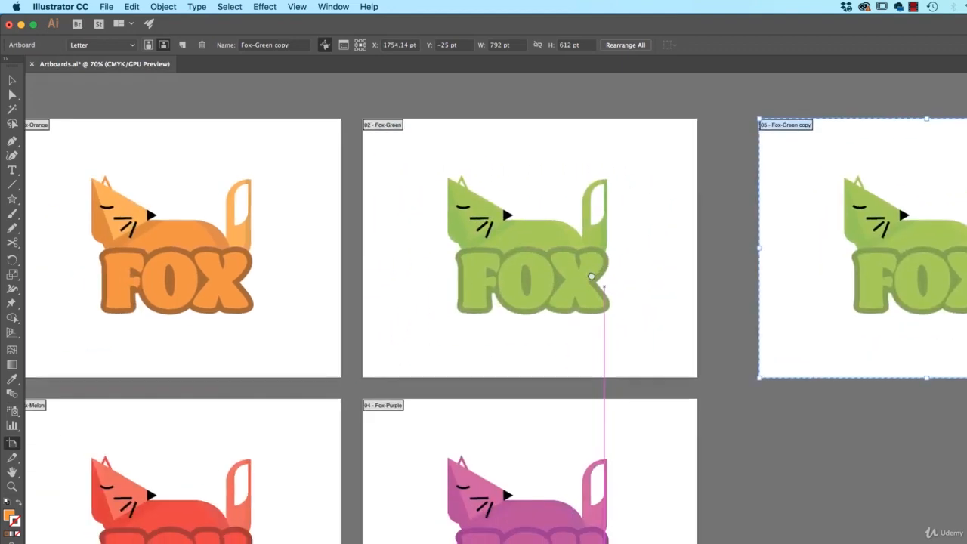